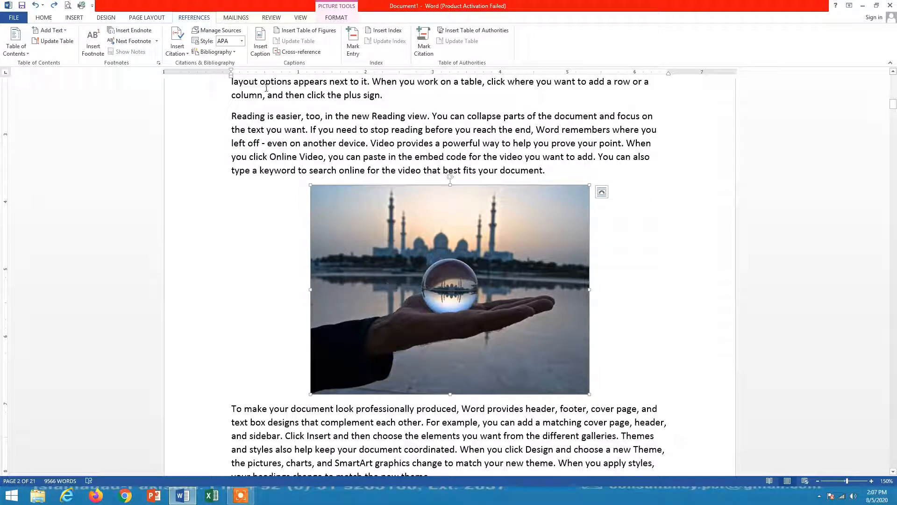
- Caption the selected mosque and crystal ball picture "Figure 1: Taj Mahal", using the Figure label below the item
click(260, 45)
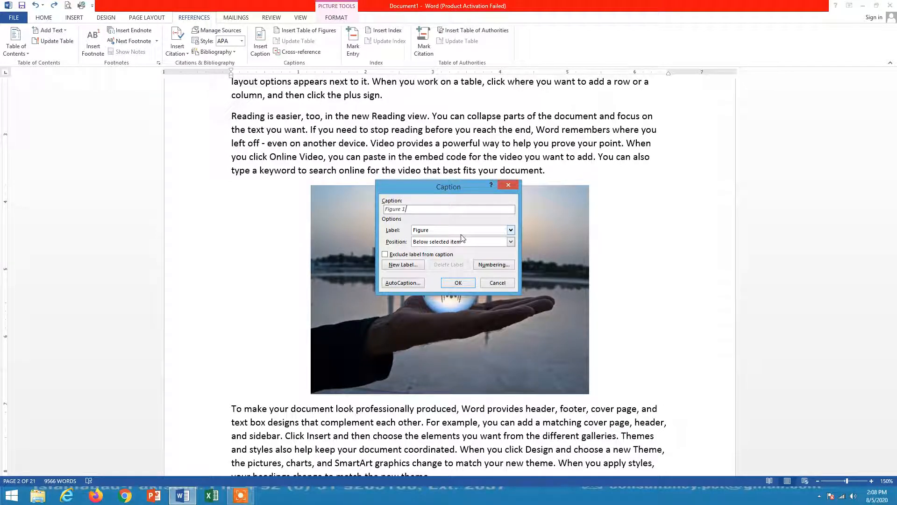
text(Taj Mahal)
click(406, 208)
text(:)
click(510, 231)
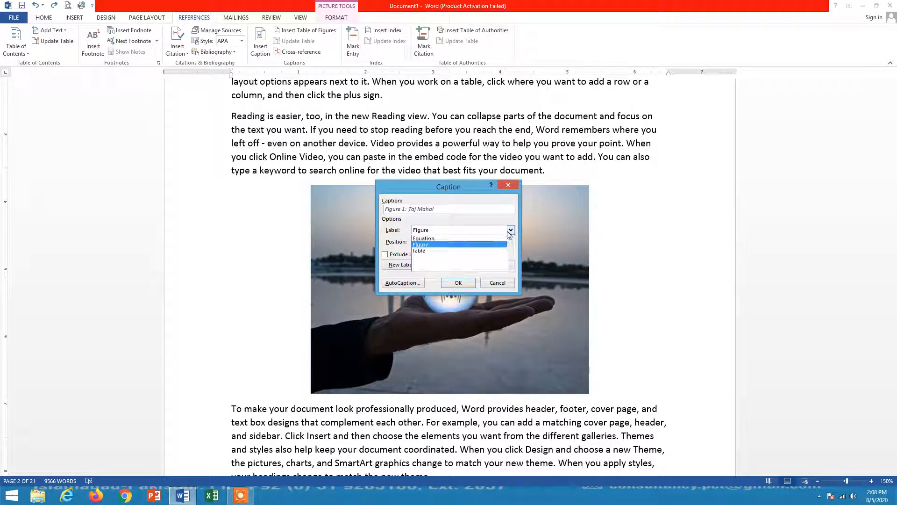
click(433, 244)
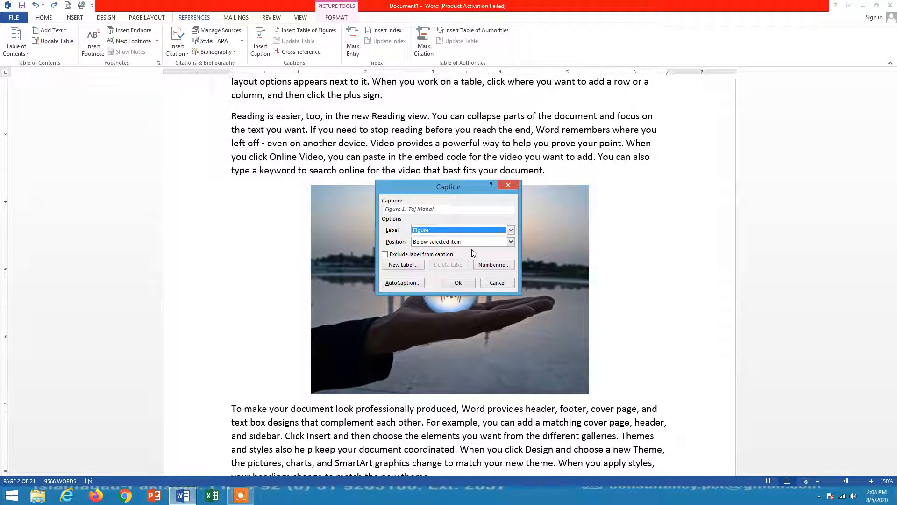
click(457, 282)
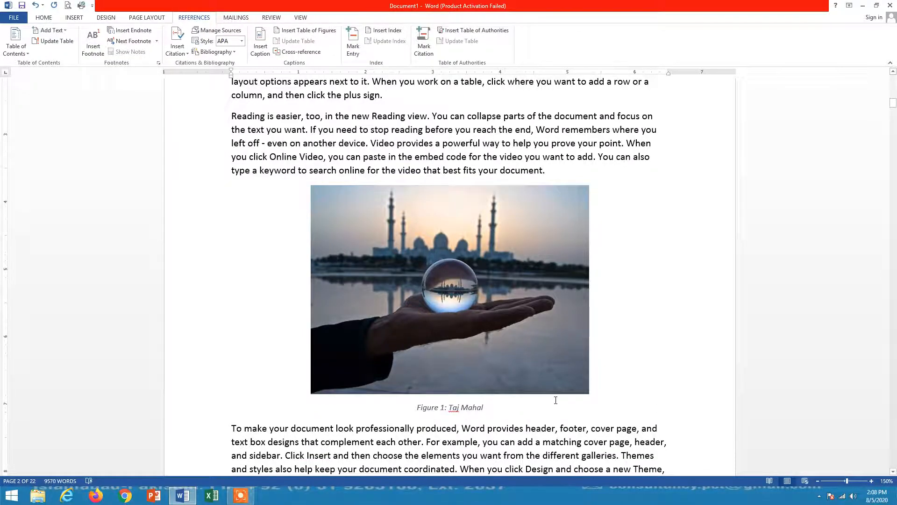
- Insert the caption "Figure 2: Dubai" below the city skyline picture
scroll(556, 399, down, 10)
scroll(571, 236, down, 8)
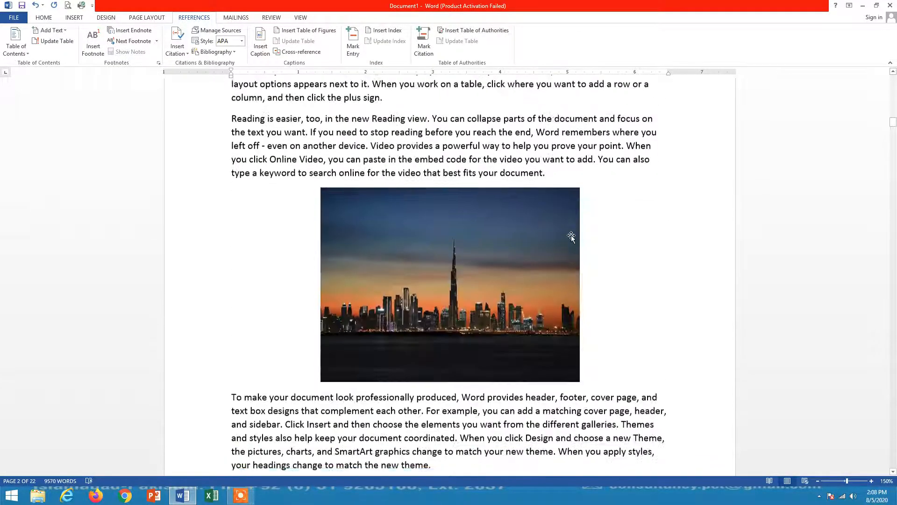
click(570, 236)
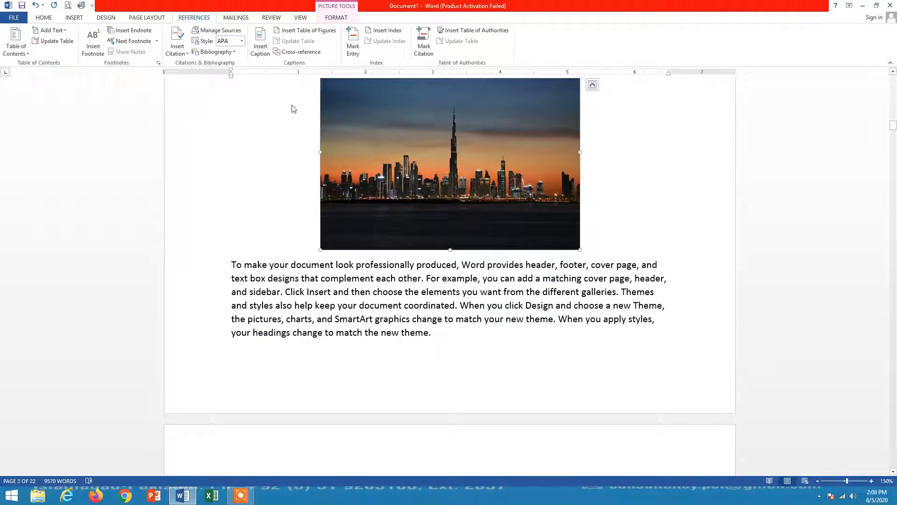
click(260, 43)
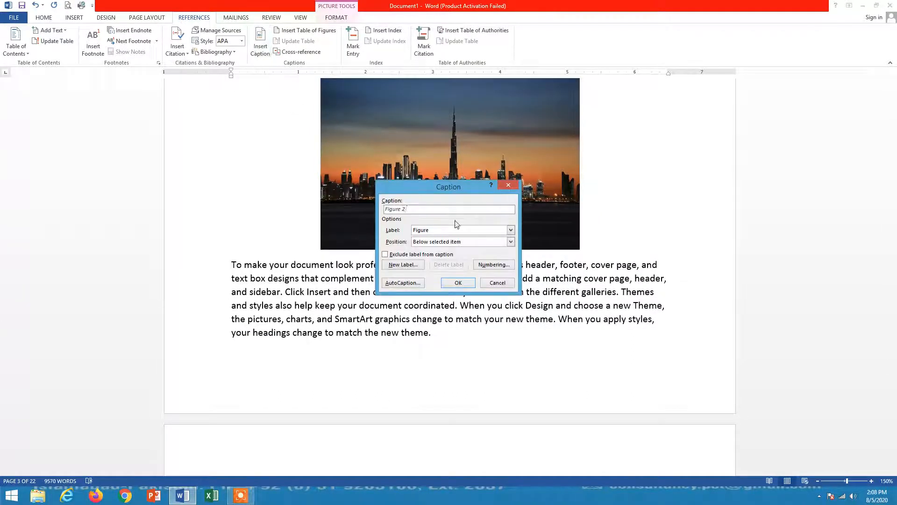
text(. )
text(Dubai)
click(458, 282)
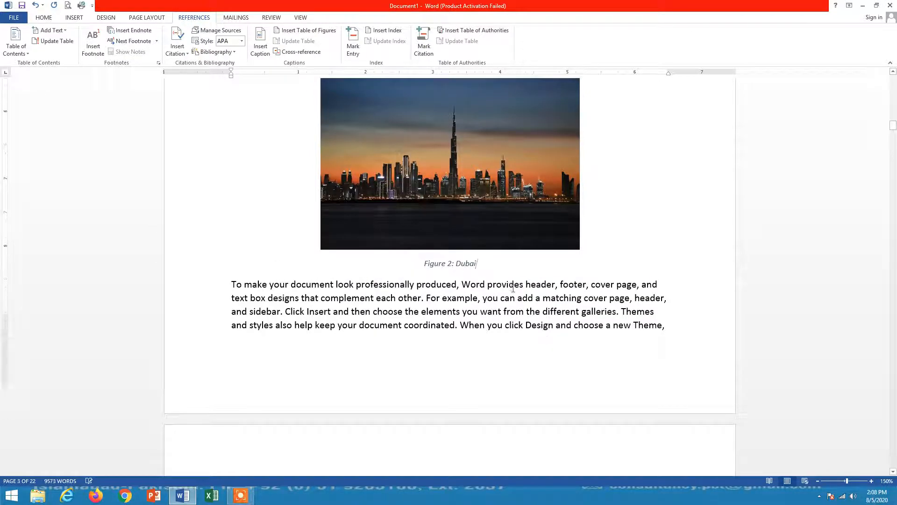
- Insert the caption "Figure 3: Eiffel Tower" below the Eiffel Tower picture
scroll(513, 289, down, 15)
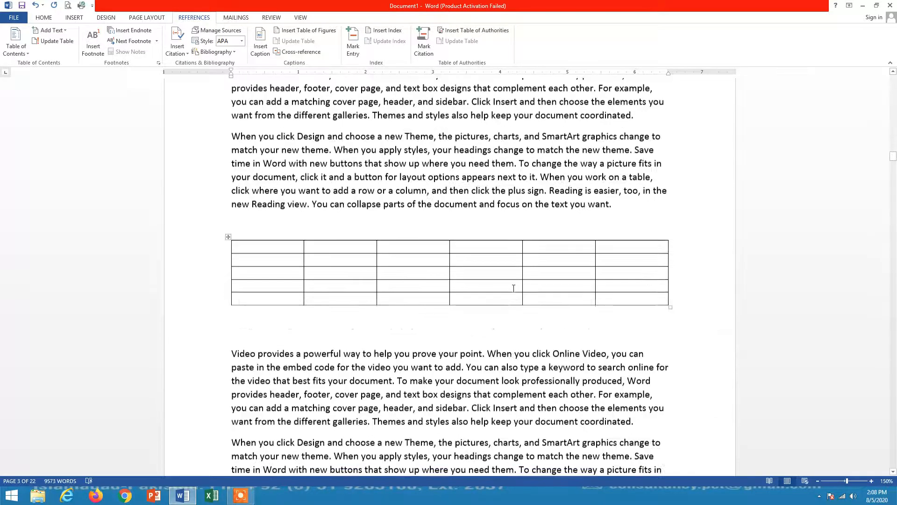
scroll(513, 288, down, 12)
click(467, 246)
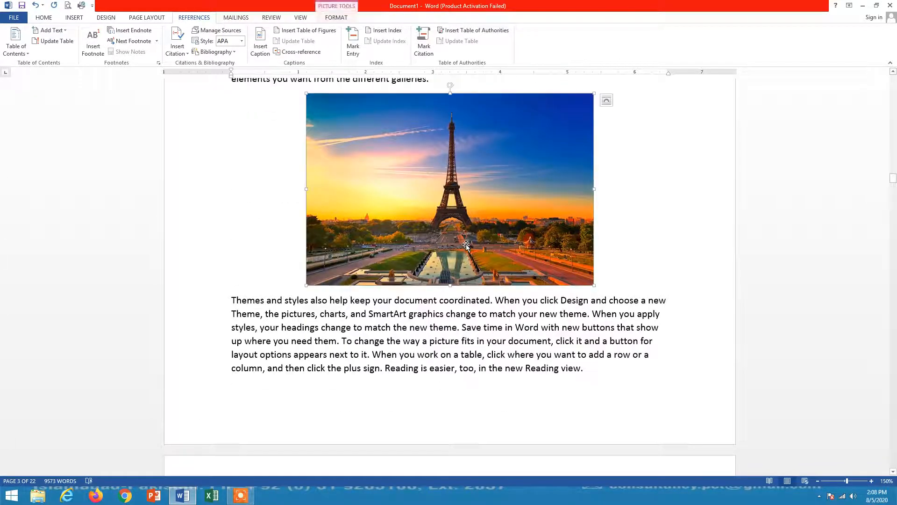
click(268, 55)
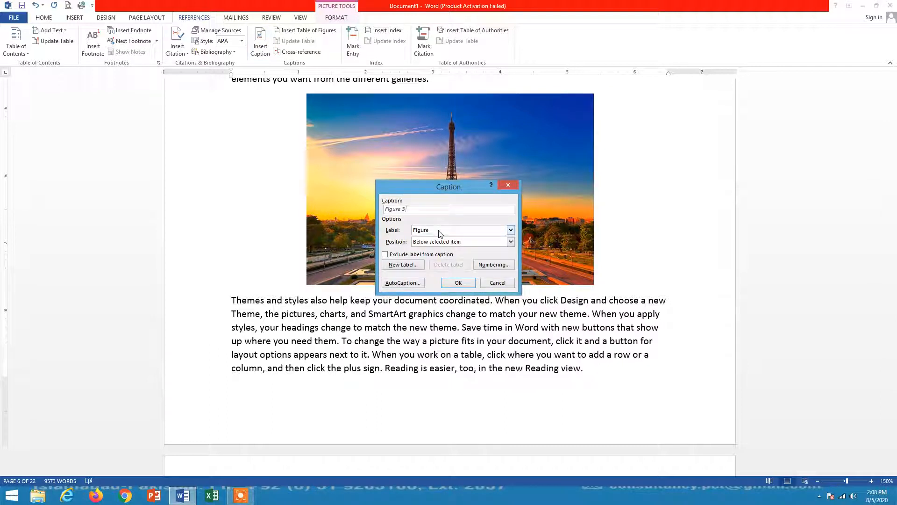
text(: Eiffel Tower)
click(458, 283)
- Insert the caption "Figure 4: Sun in Heart" below the picture of heart-shaped hands around the sun
scroll(488, 270, down, 2)
scroll(489, 270, down, 20)
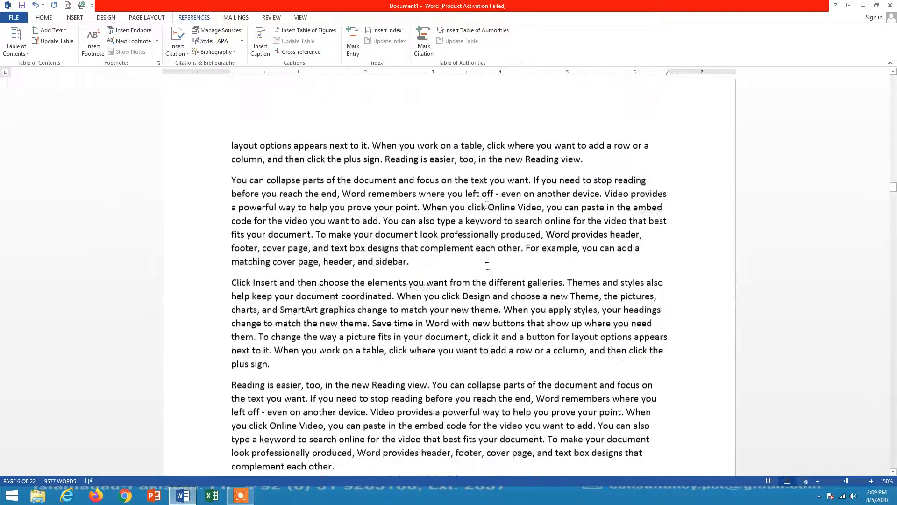
scroll(487, 260, down, 20)
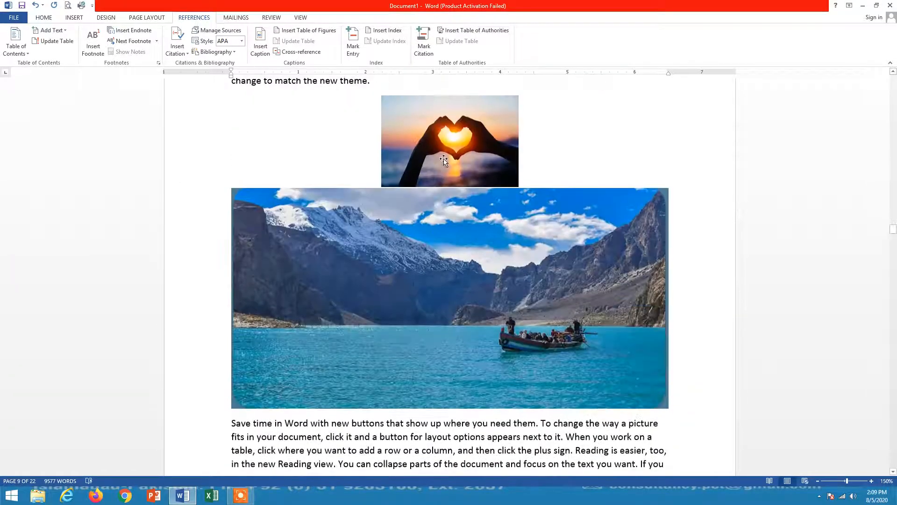
click(443, 159)
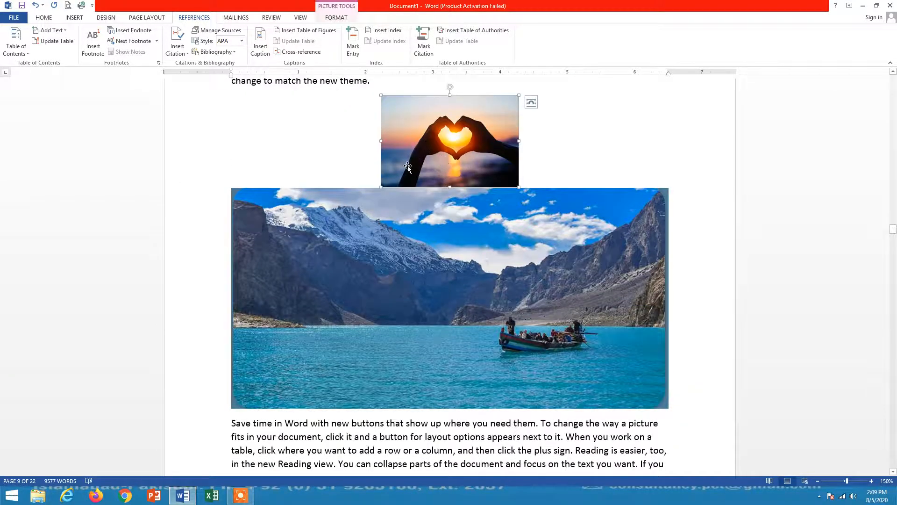
click(260, 46)
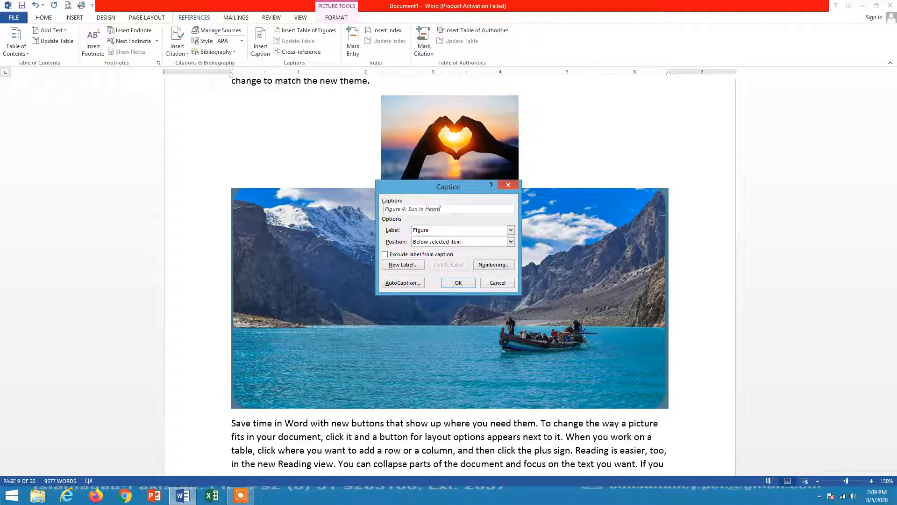
click(458, 282)
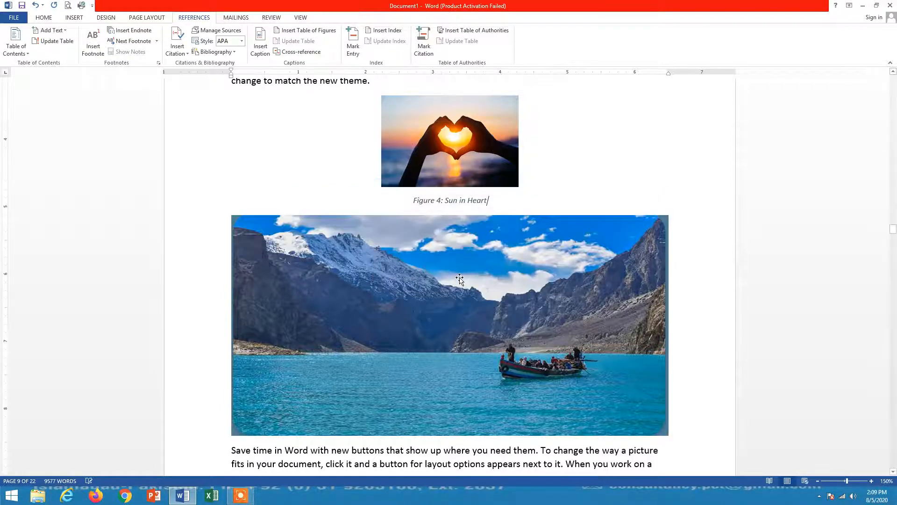
- Insert the caption "Figure 5: Natural Beauty" below the picture of the boat on the mountain lake
scroll(427, 150, down, 5)
click(427, 149)
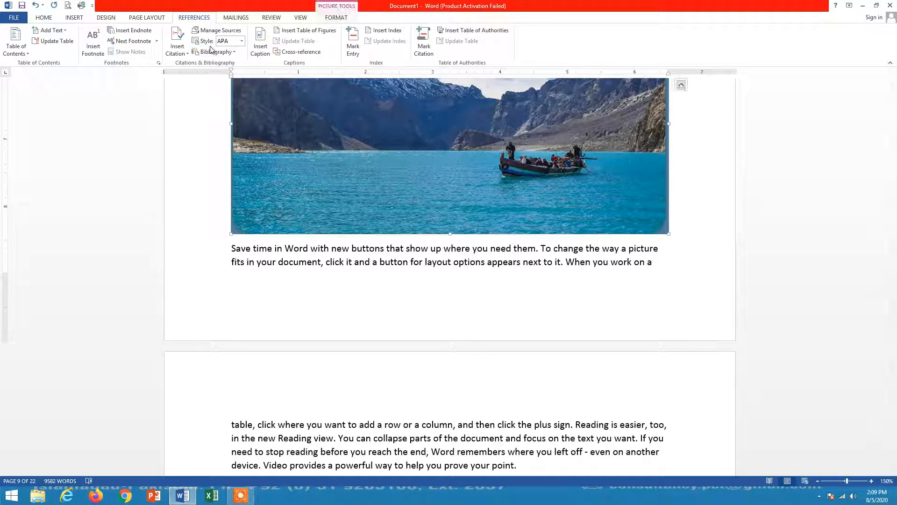
click(260, 42)
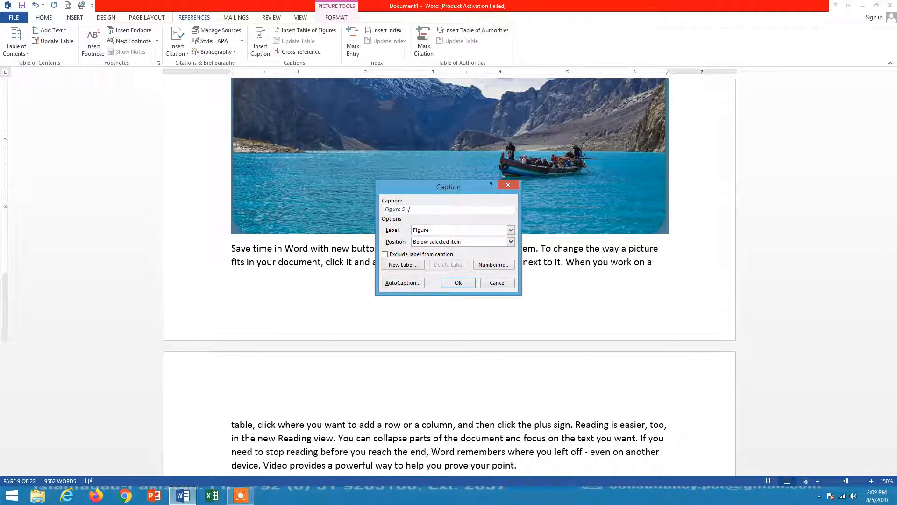
key(BackSpace)
text(: Natural Beauty)
click(458, 283)
- Insert the caption "Figure 6: White Mountain" below the picture of the snowy mountain reflected in a lake
scroll(525, 294, down, 6)
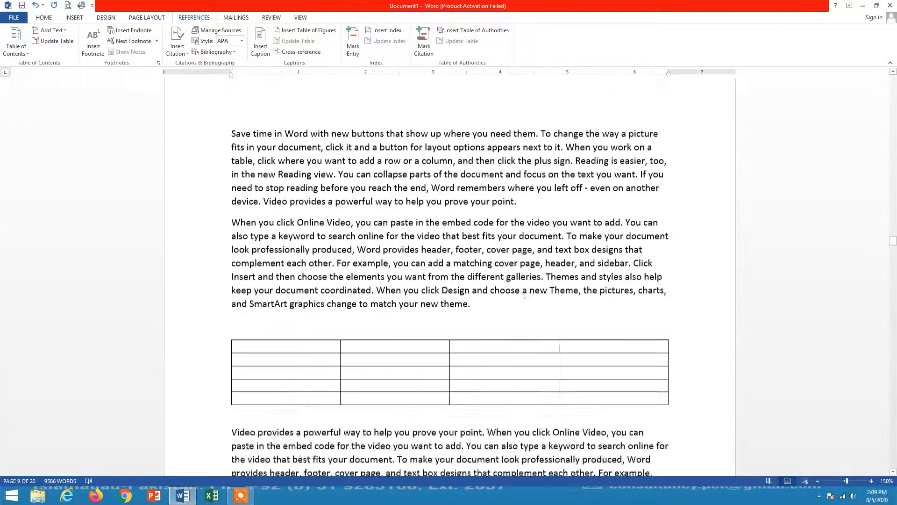
scroll(525, 294, down, 10)
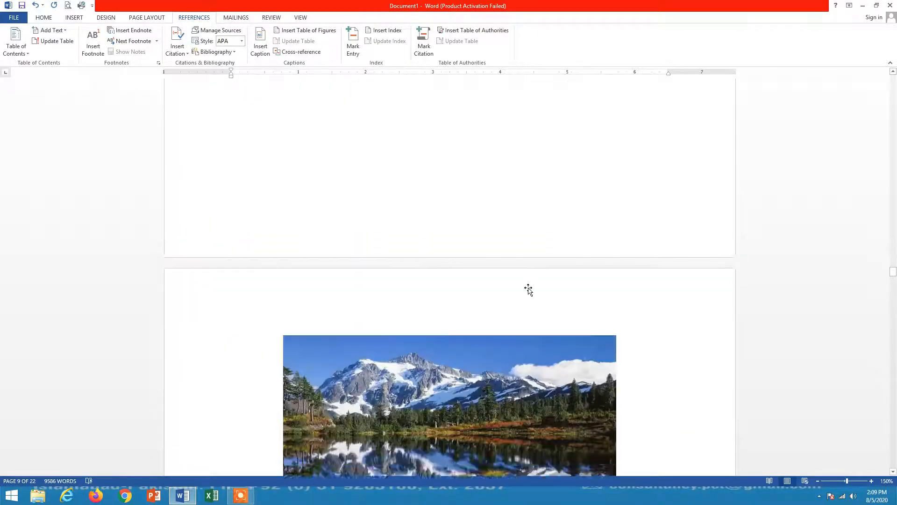
scroll(528, 290, down, 5)
click(528, 289)
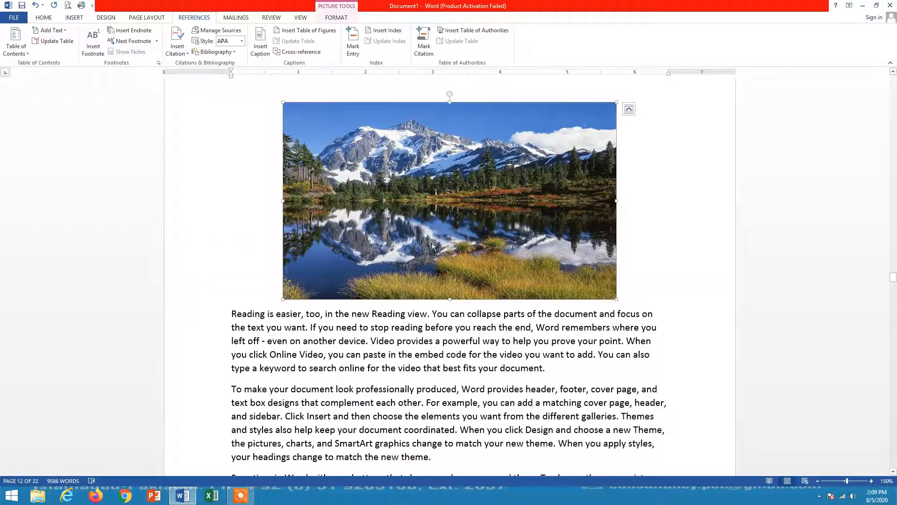
click(265, 55)
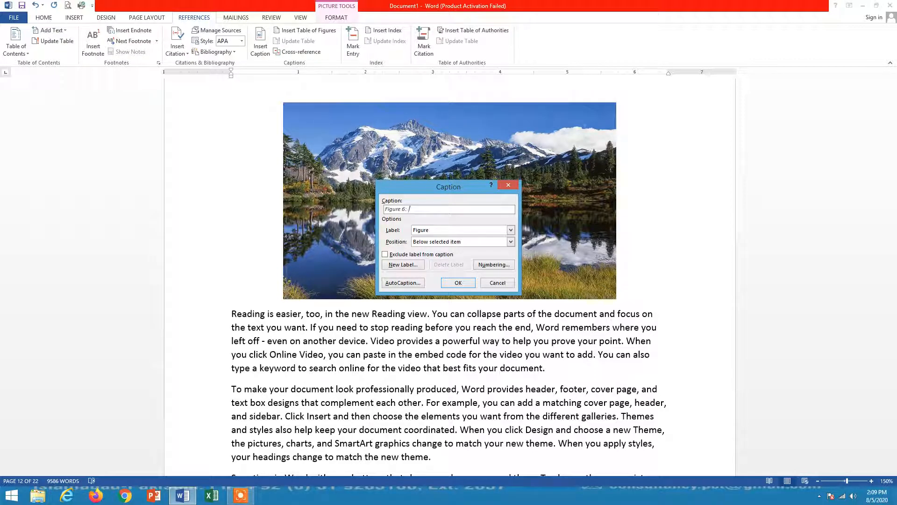
text(White Mountain)
click(456, 282)
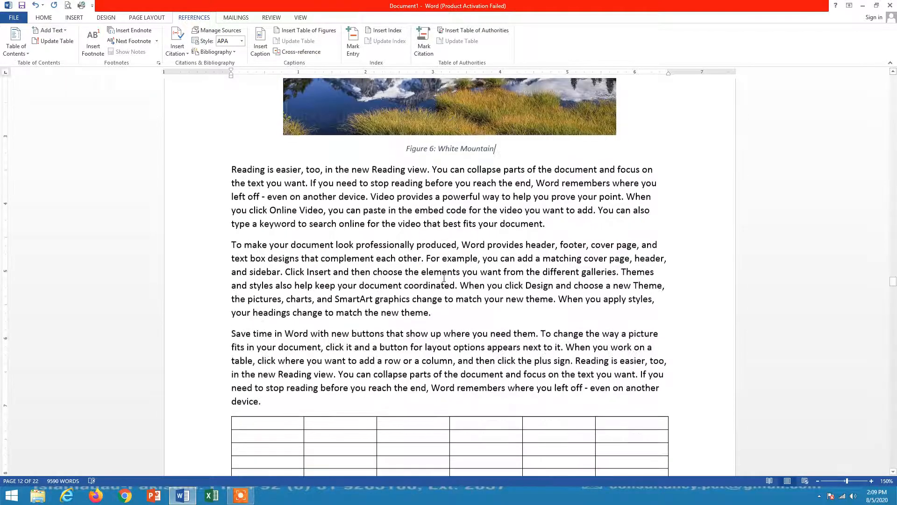
- Insert the caption "Figure 7: Scenic View" below the picture of trees reflected in water at sunset
scroll(444, 278, down, 10)
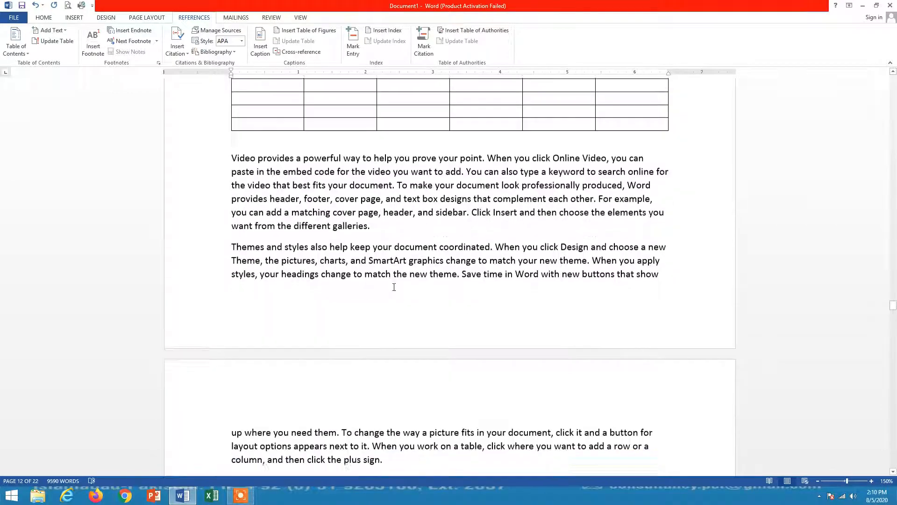
scroll(394, 287, down, 9)
click(407, 286)
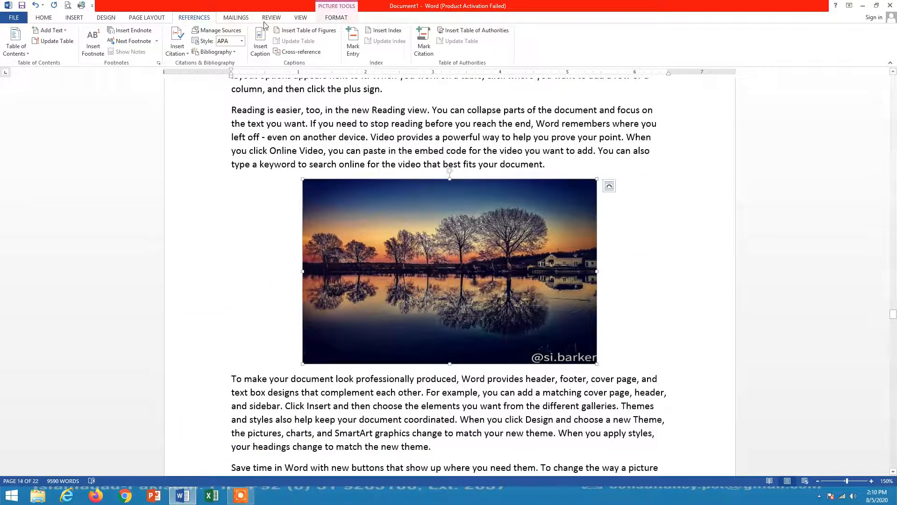
click(260, 53)
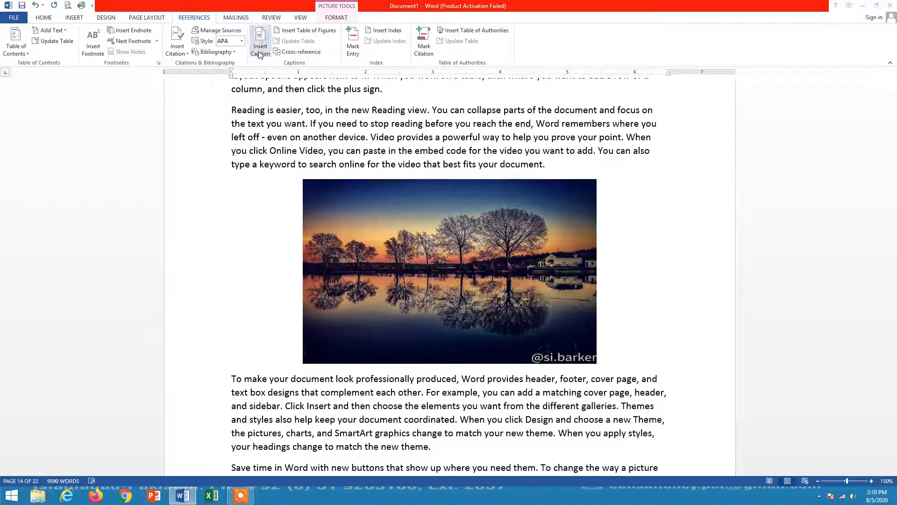
text(:)
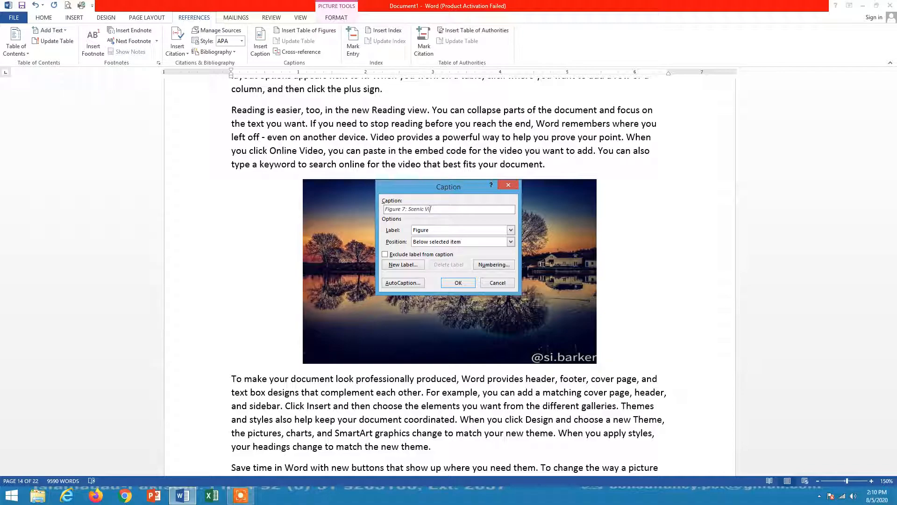
text(Scenic View)
click(458, 282)
- Insert the caption "Figure 8: Man near the Moon" below the picture of the man silhouetted against the moon
scroll(462, 271, down, 12)
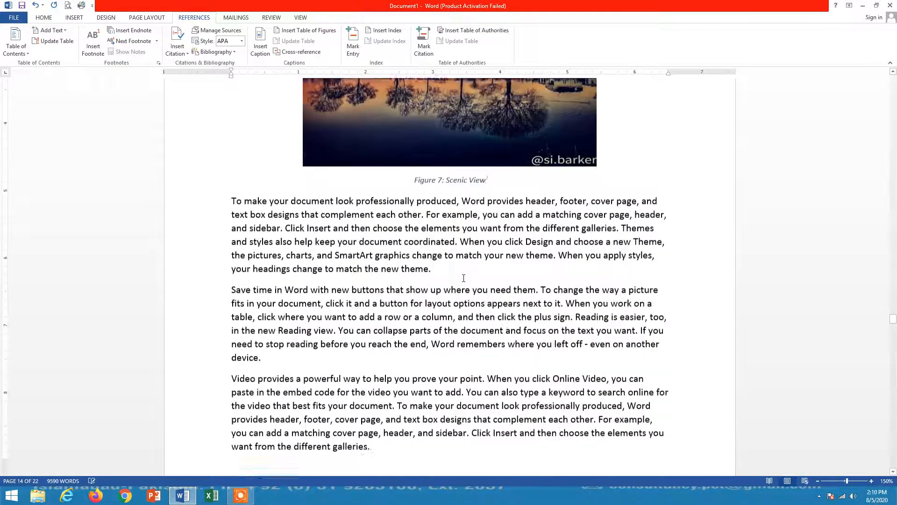
scroll(462, 271, down, 20)
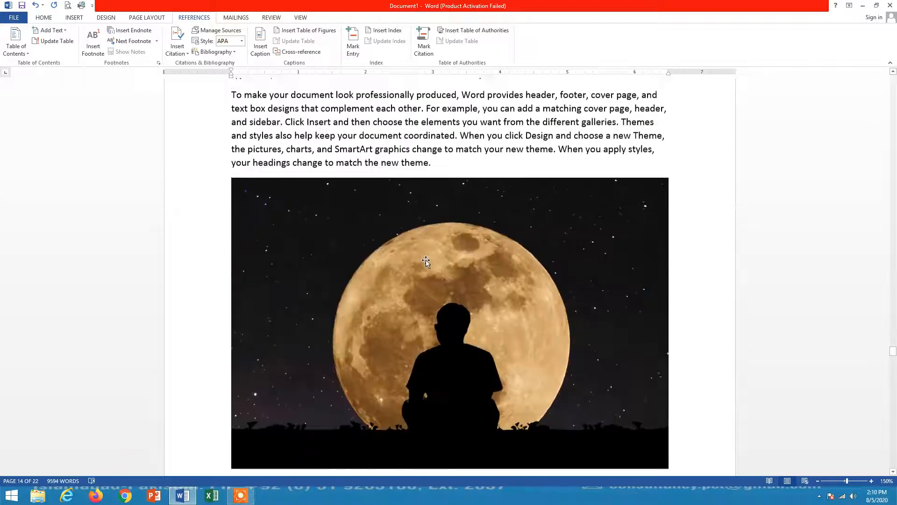
click(402, 227)
click(260, 41)
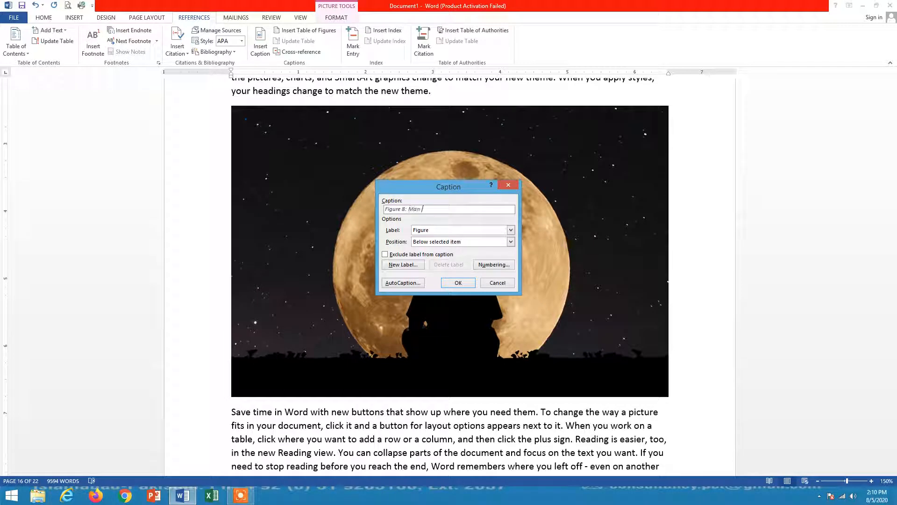
text(: Man near the Moon)
click(458, 282)
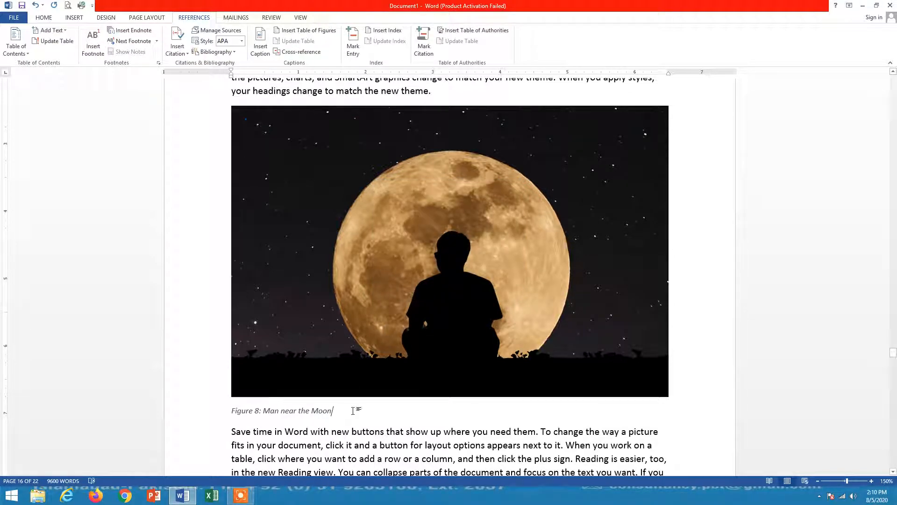
- Start a table of figures under the "List of Figures:" heading on the first page, with a dotted tab leader
scroll(390, 386, up, 20)
scroll(391, 388, up, 20)
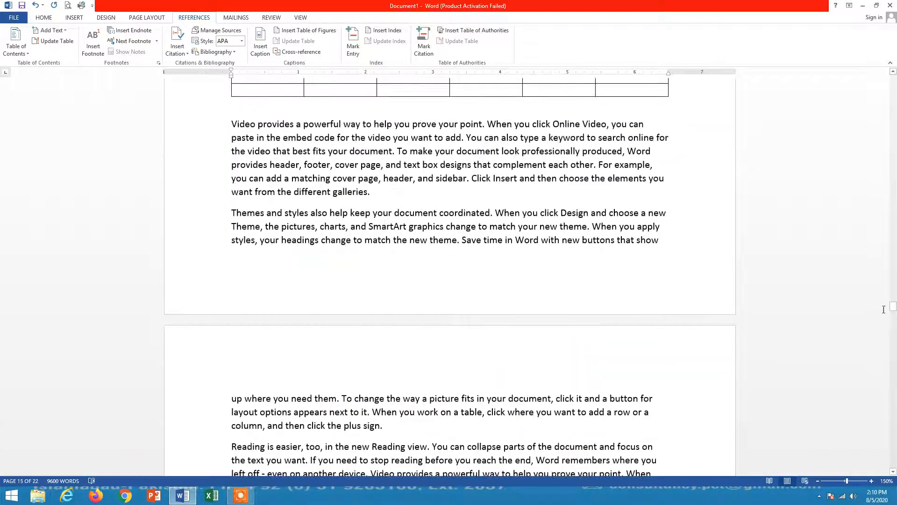
drag(893, 308, 893, 79)
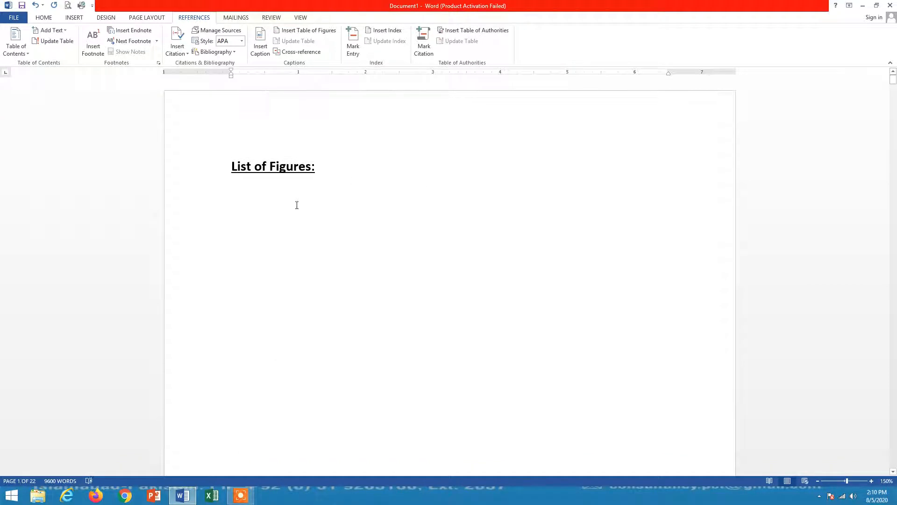
click(259, 200)
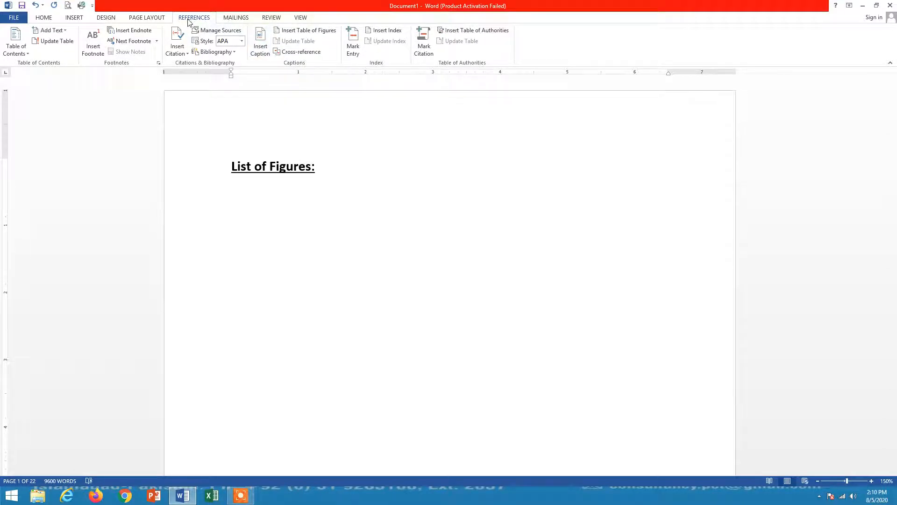
click(309, 34)
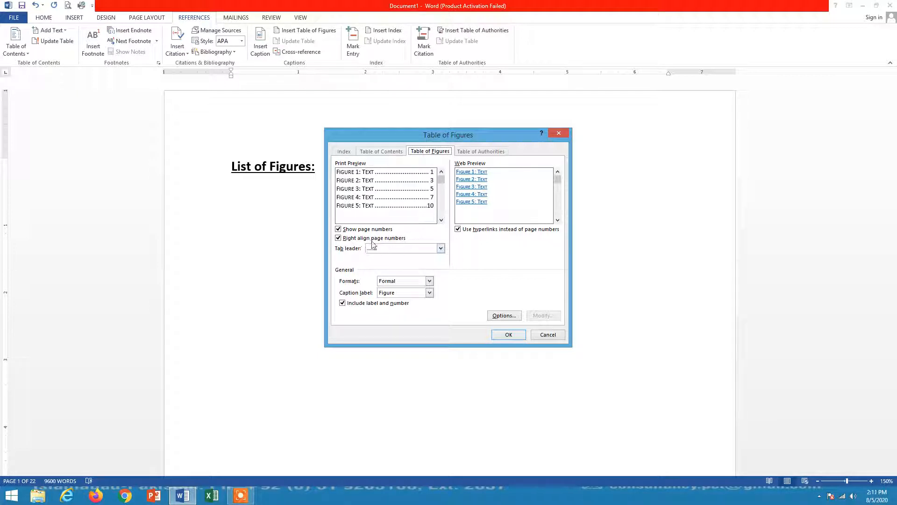
click(440, 249)
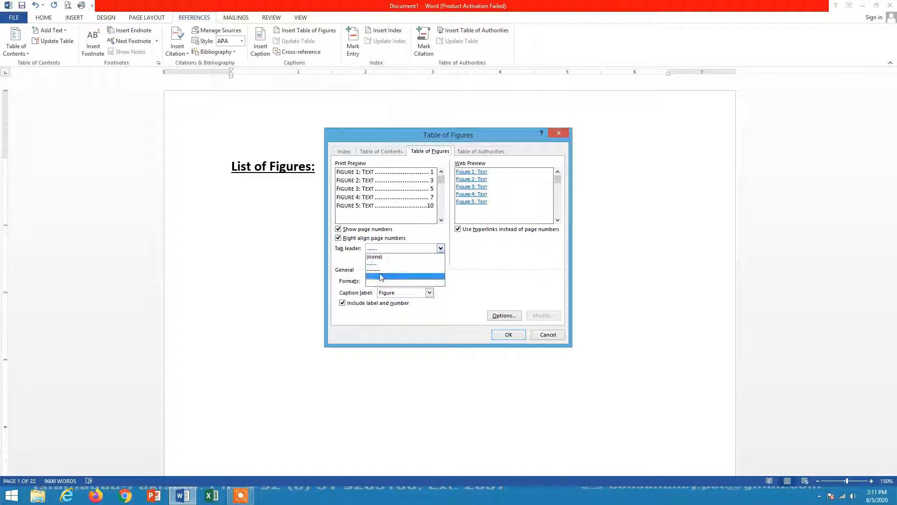
click(392, 264)
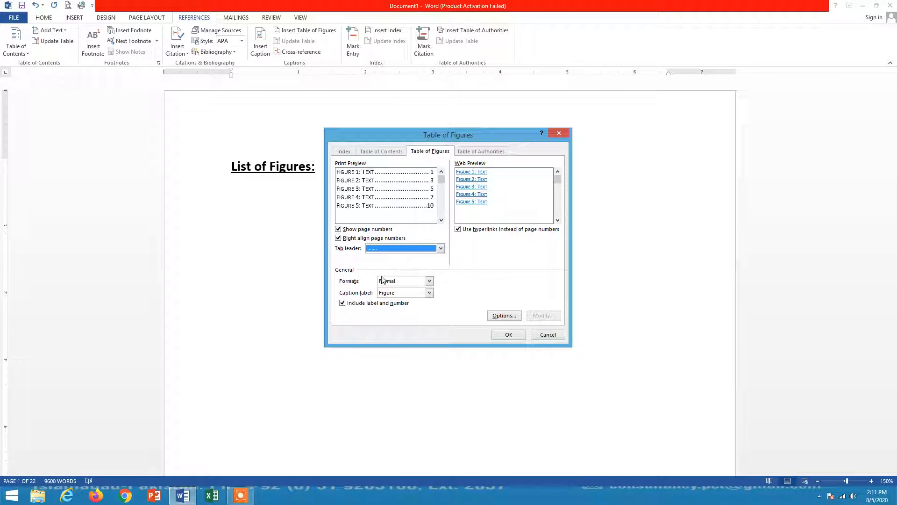
- Preview the Distinctive and Centered formats for the table of figures
click(429, 281)
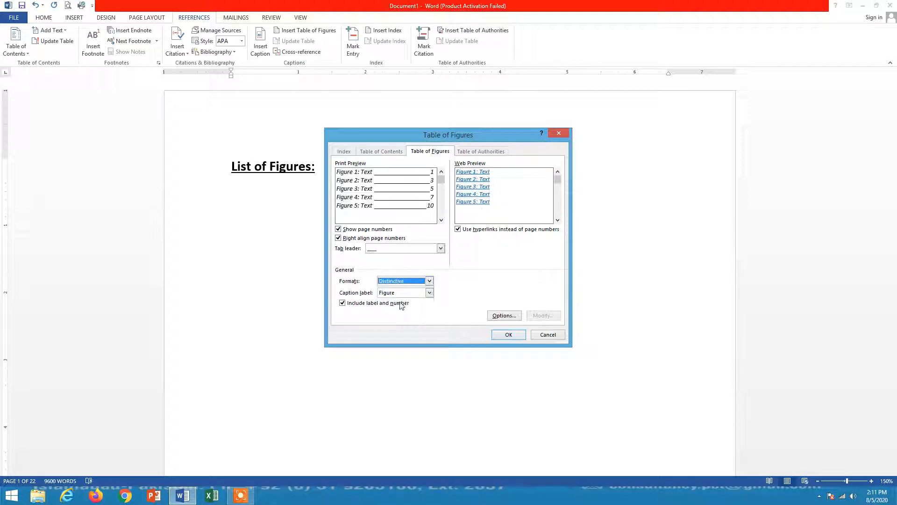
click(395, 301)
click(425, 281)
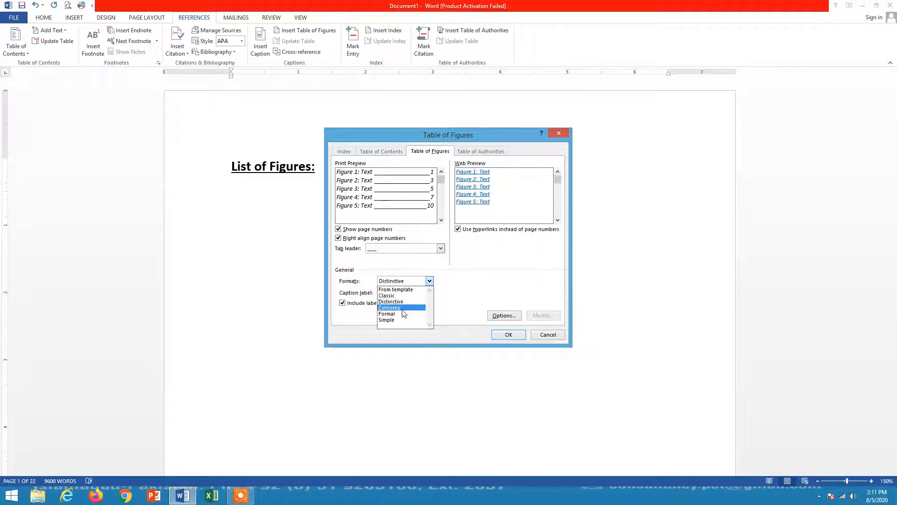
click(413, 309)
- Set the table of figures to the Formal format and insert it
click(429, 281)
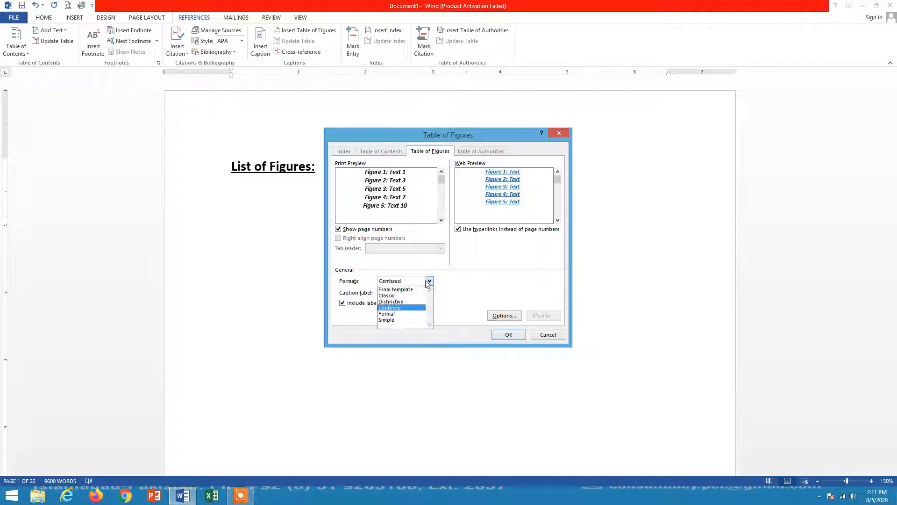
click(404, 315)
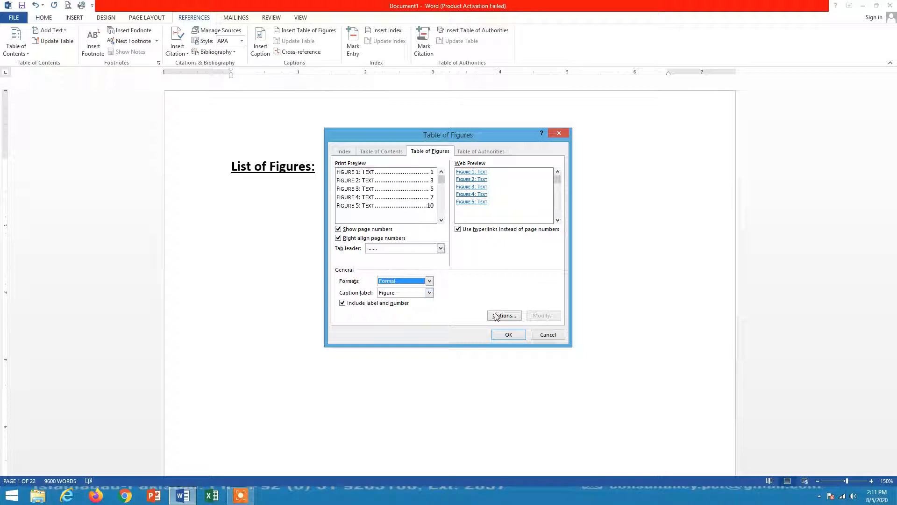
click(504, 335)
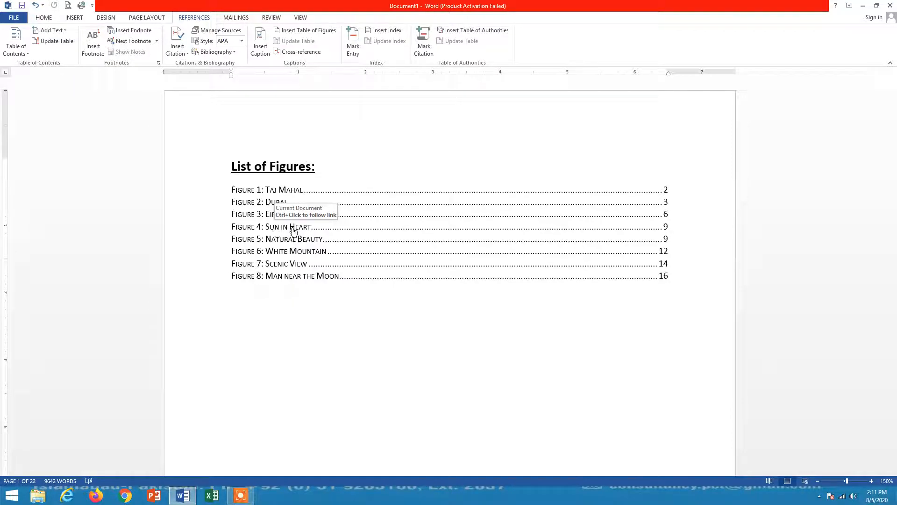
- Follow the Figure 4 entry's link to its picture and return to the list of figures
ctrl+click(282, 227)
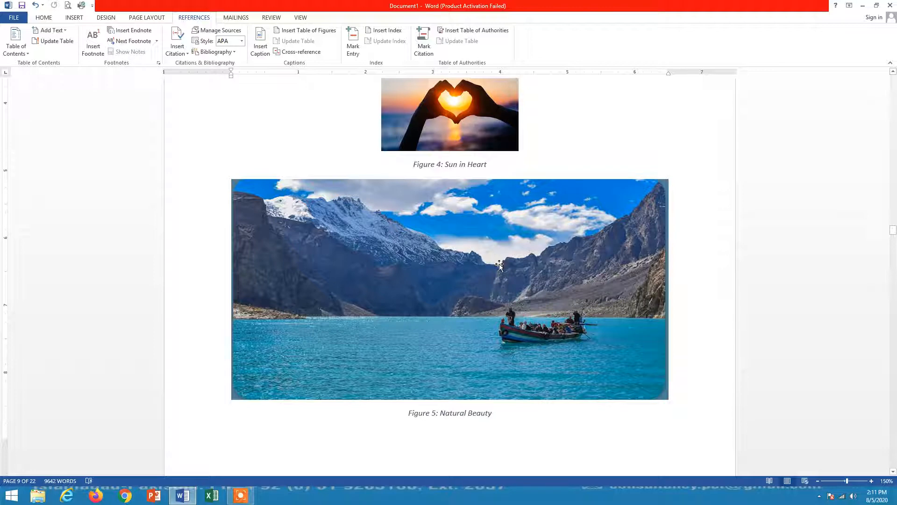
scroll(499, 264, up, 1)
drag(893, 230, 893, 81)
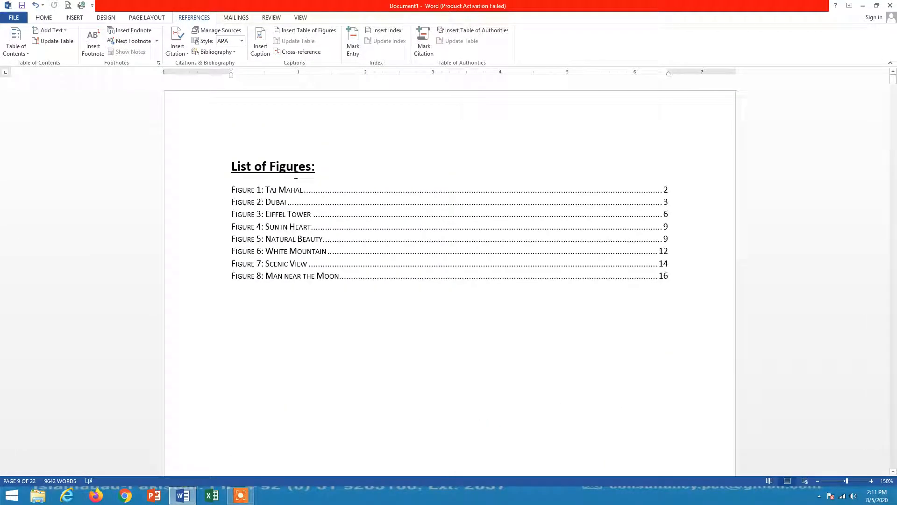
- Insert a blank page after the list of figures
scroll(348, 265, down, 5)
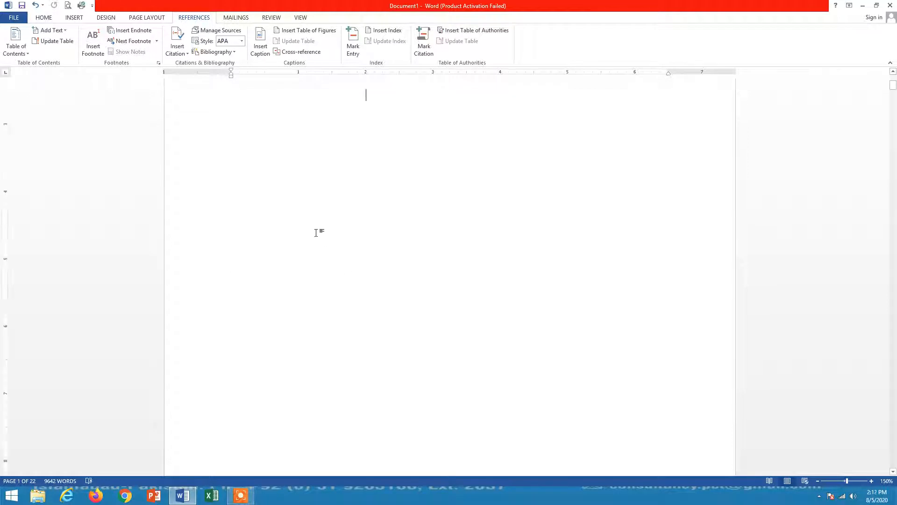
scroll(336, 221, up, 3)
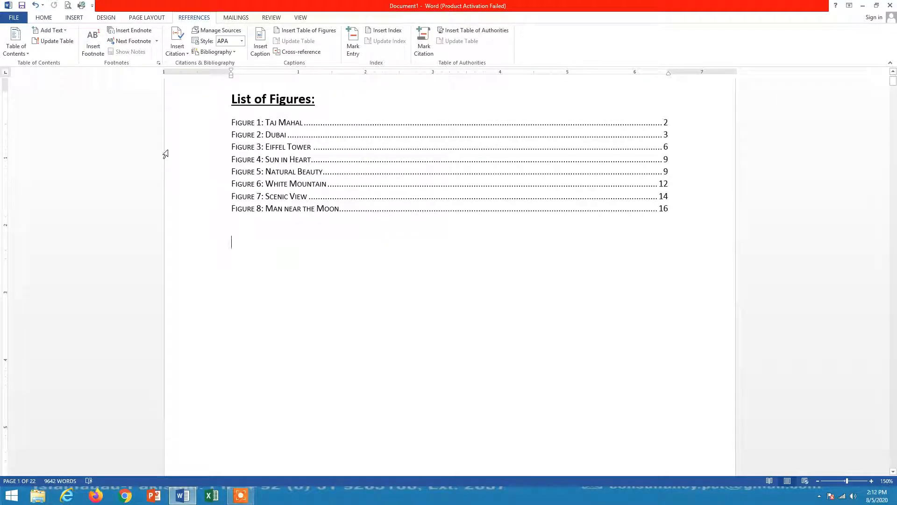
click(74, 17)
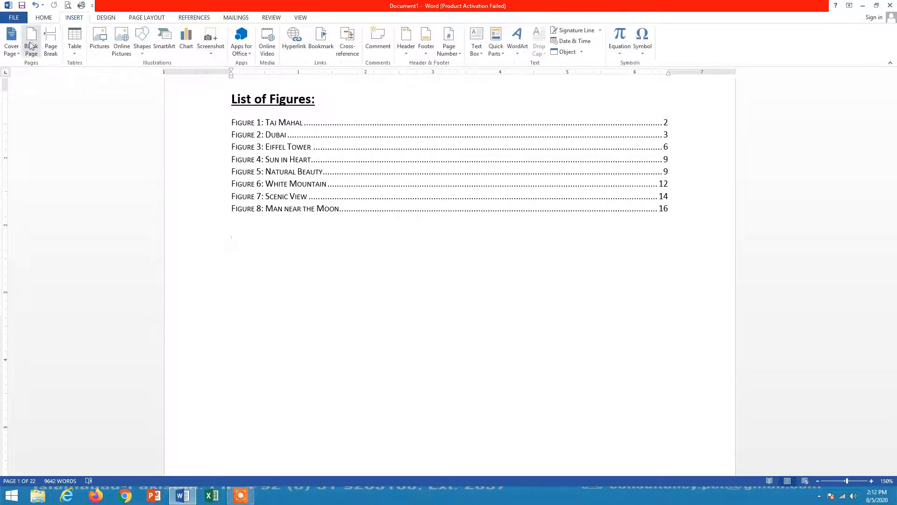
click(31, 45)
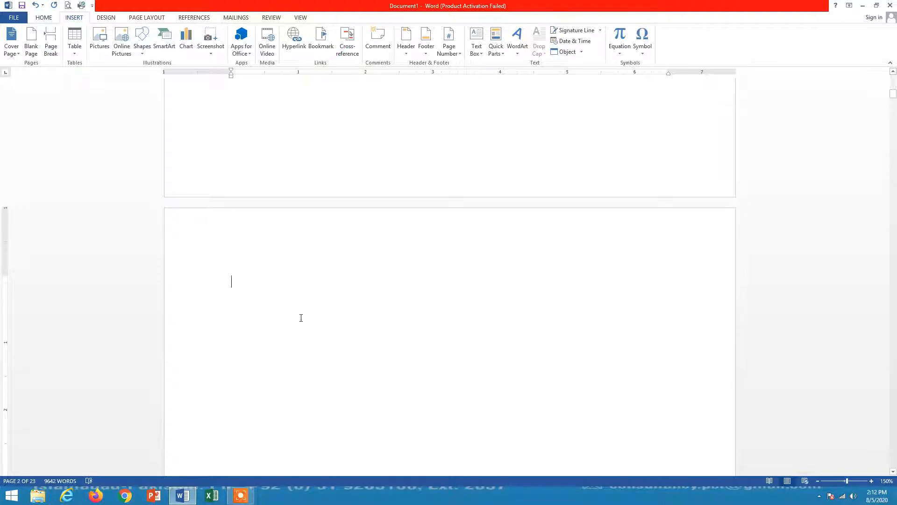
- Add the heading "List of Tables:" on the new blank page, bold, underlined and two font-size steps larger, with the cursor left below it
text(List)
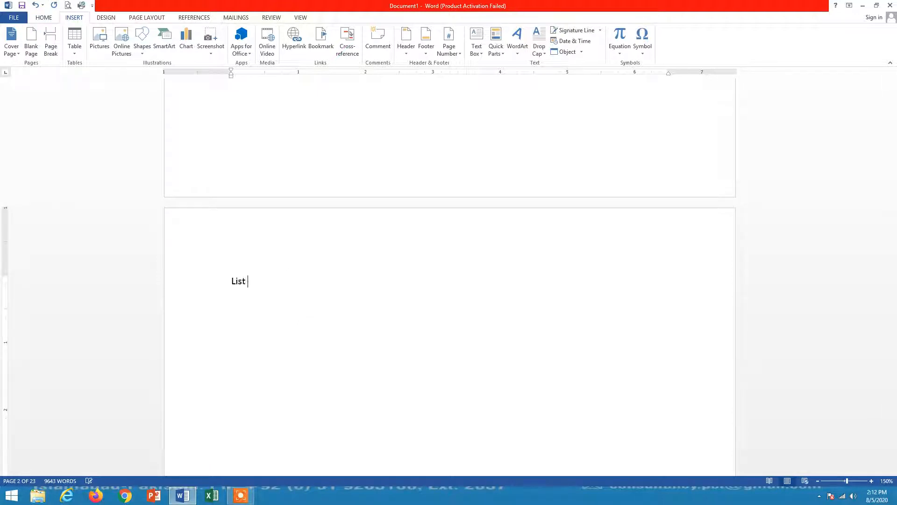
text( of Tables:)
drag(290, 285, 231, 284)
key(ctrl+b)
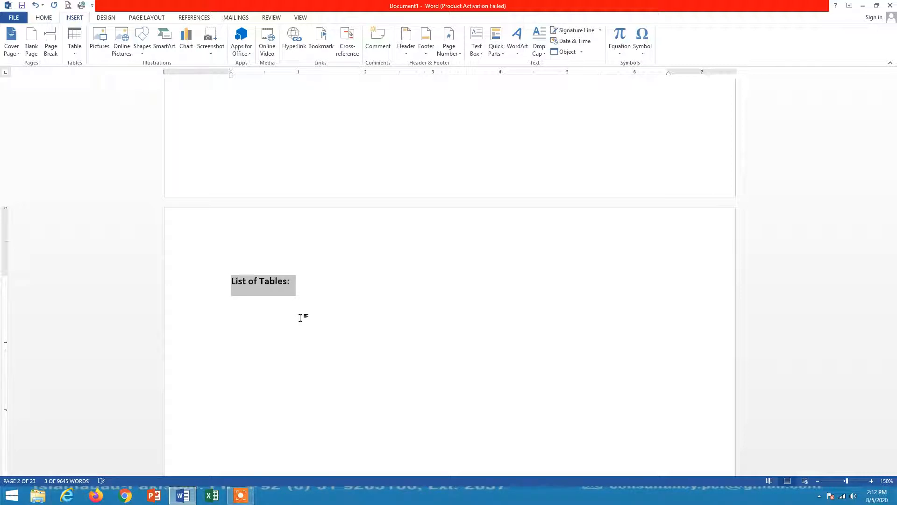
key(ctrl+shift+period)
key(ctrl+shift+period)
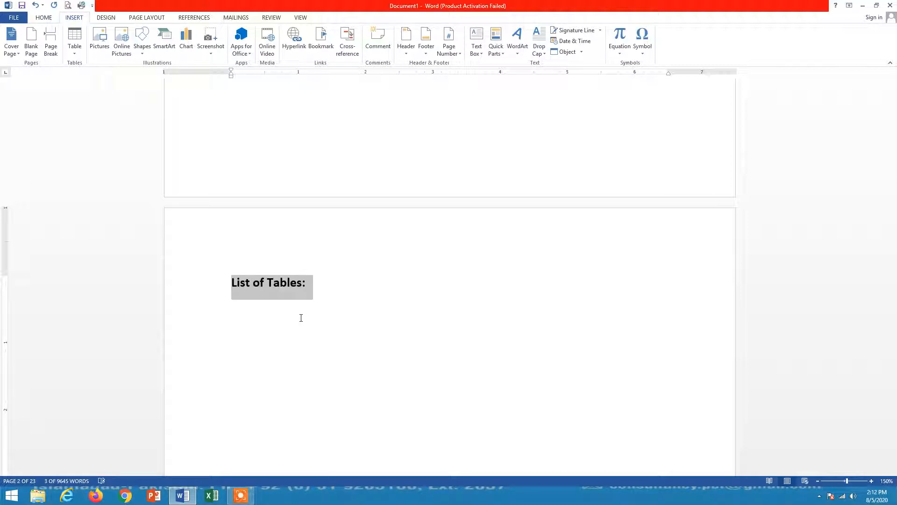
key(ctrl+u)
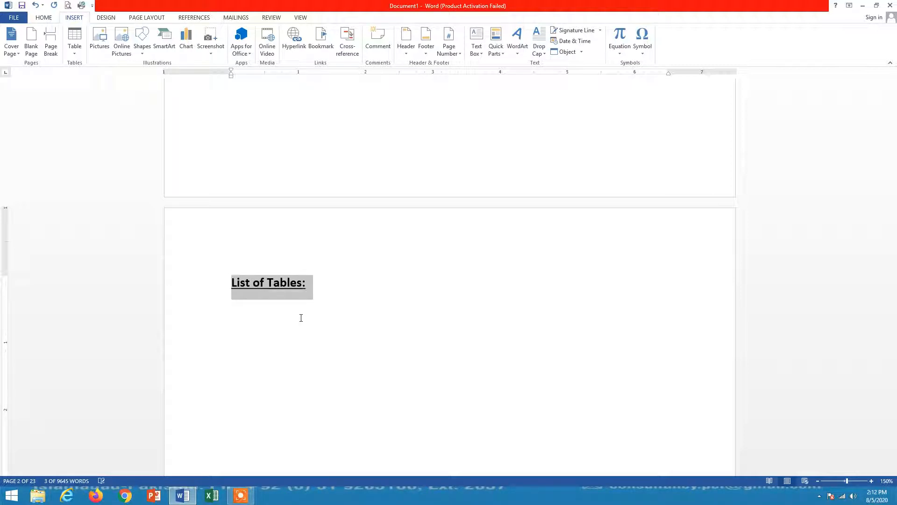
click(232, 310)
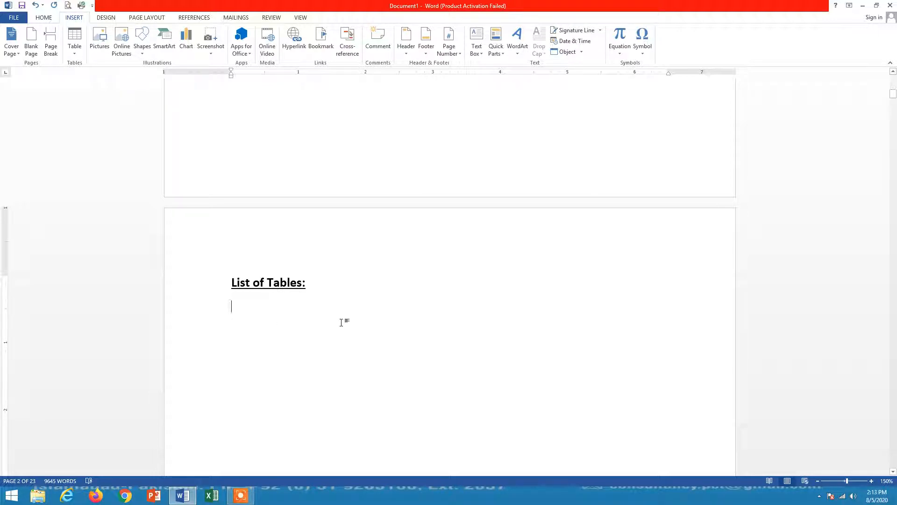
- Start a caption for the document's first table, the four-column one, using the Table label
scroll(340, 304, up, 10)
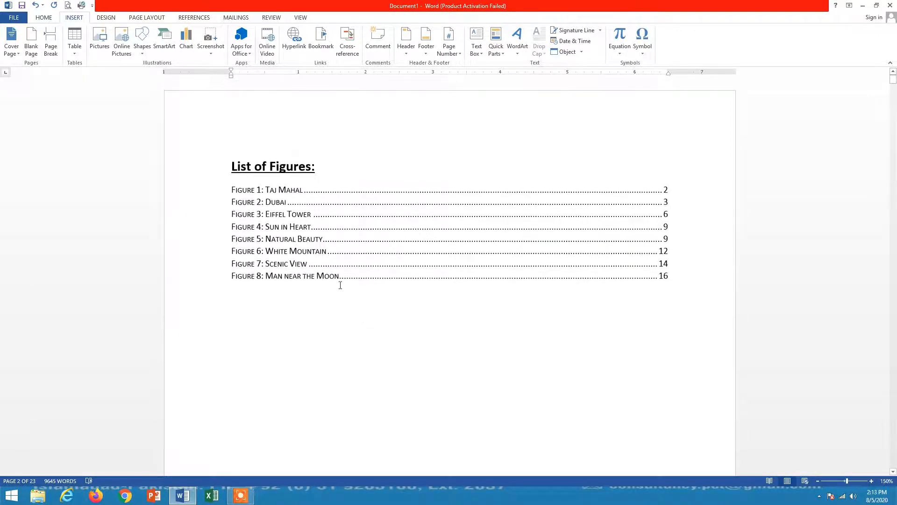
scroll(341, 285, down, 10)
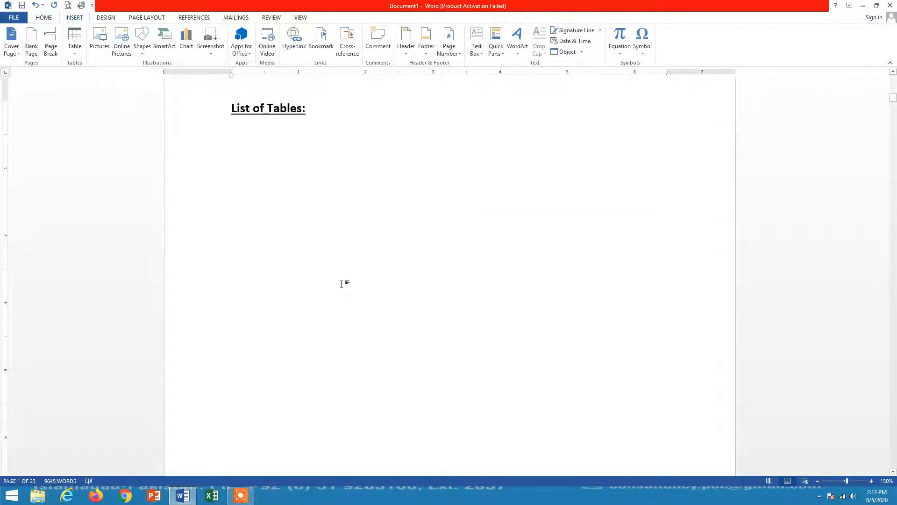
scroll(317, 219, down, 10)
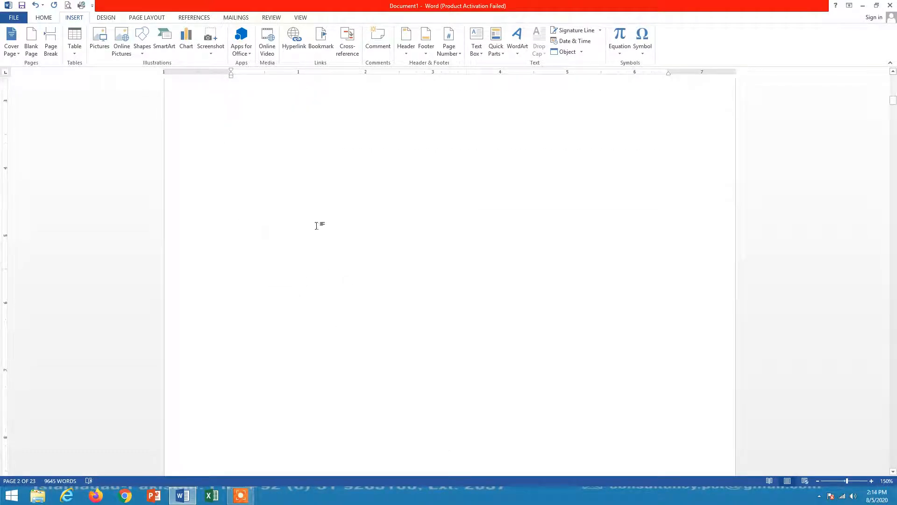
scroll(317, 225, down, 1)
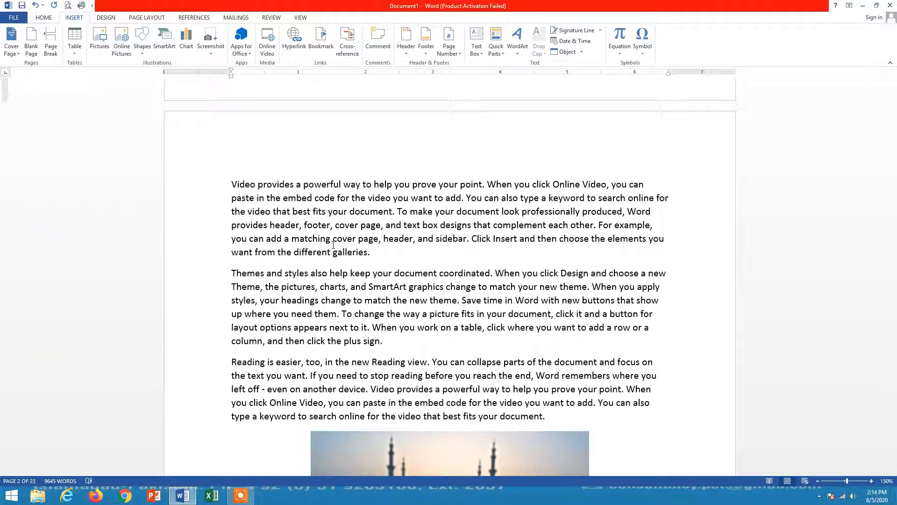
scroll(333, 244, down, 10)
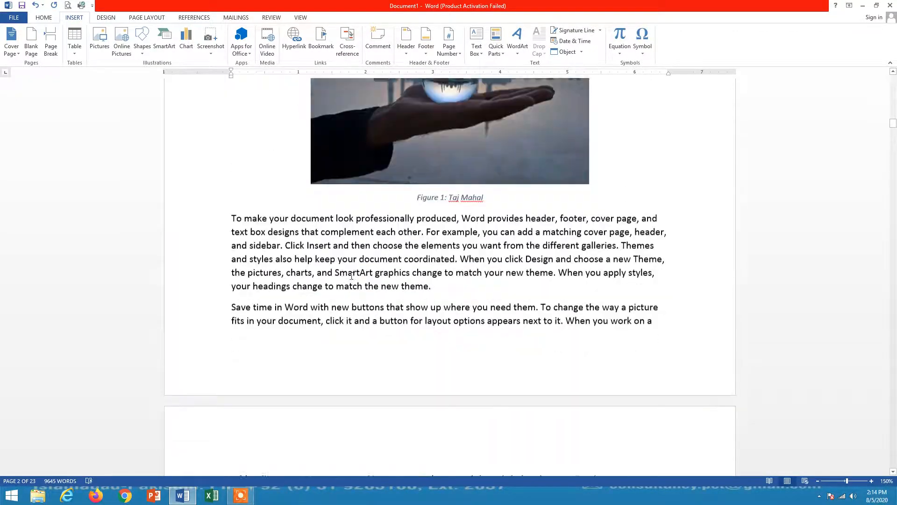
scroll(350, 274, down, 10)
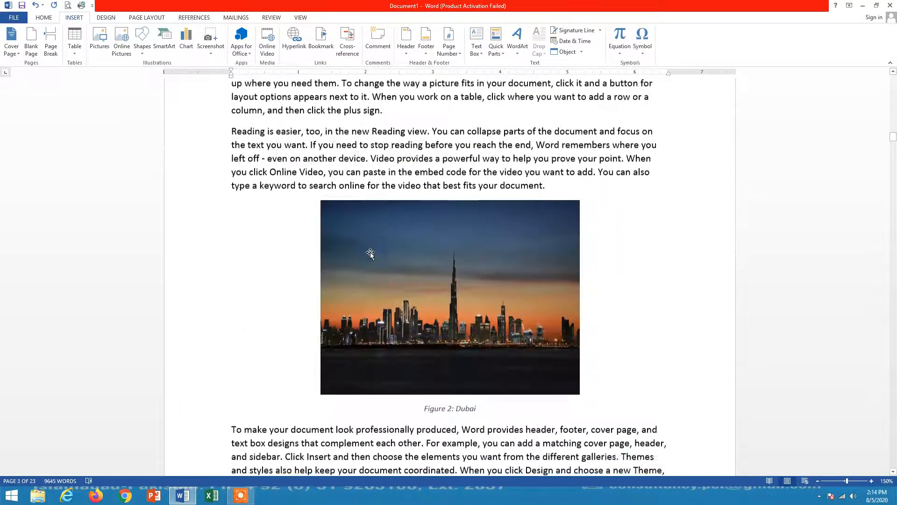
scroll(416, 251, down, 10)
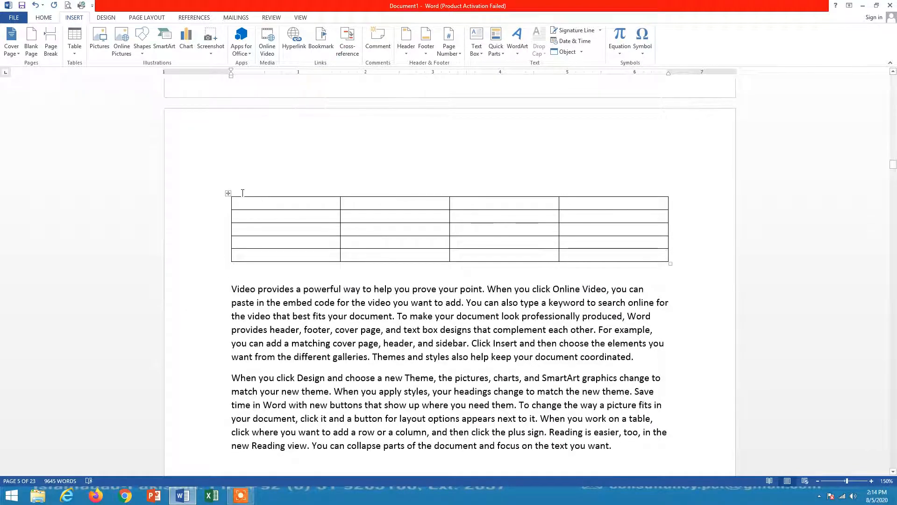
click(226, 194)
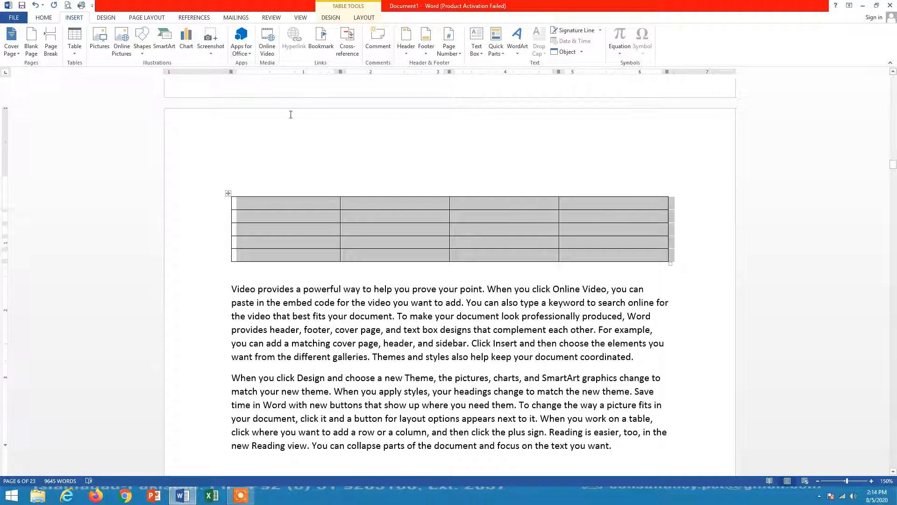
click(192, 18)
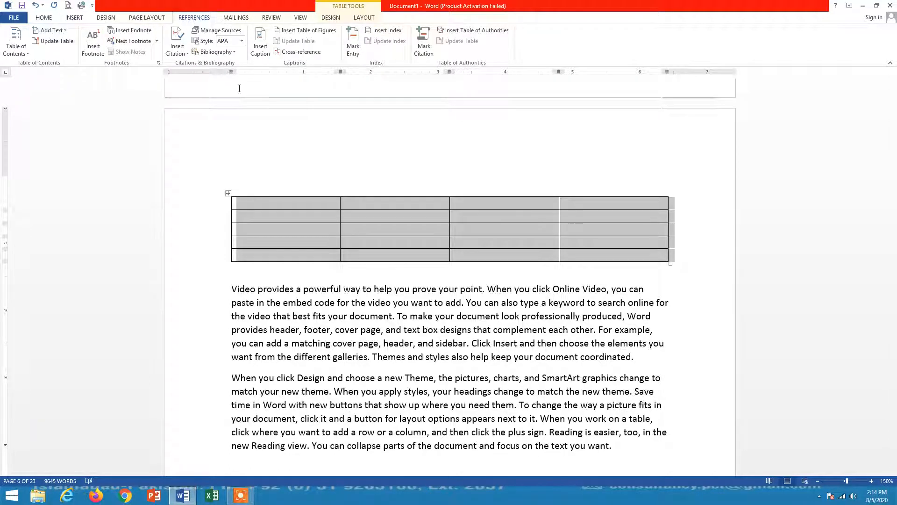
click(261, 55)
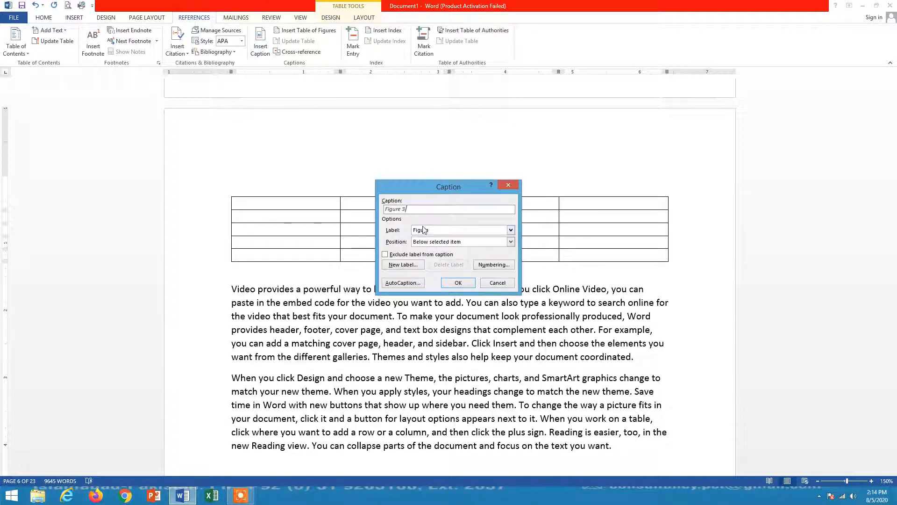
click(510, 230)
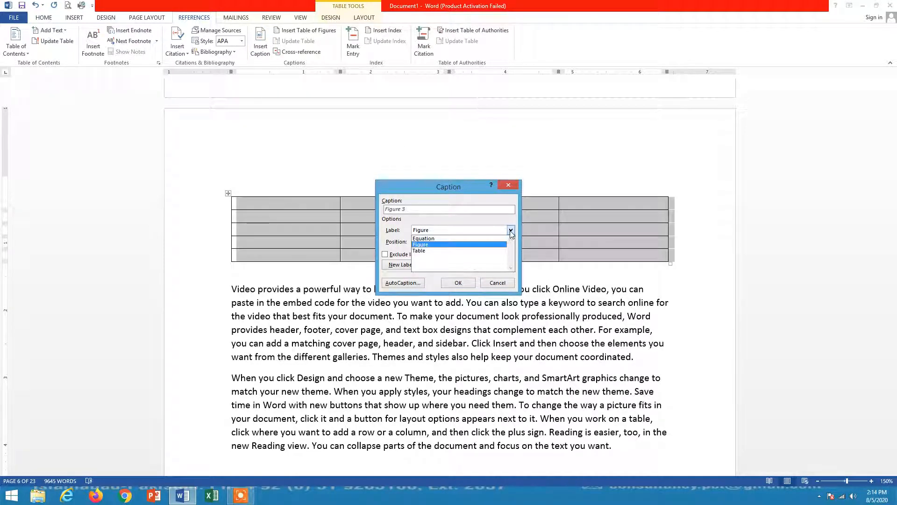
click(423, 251)
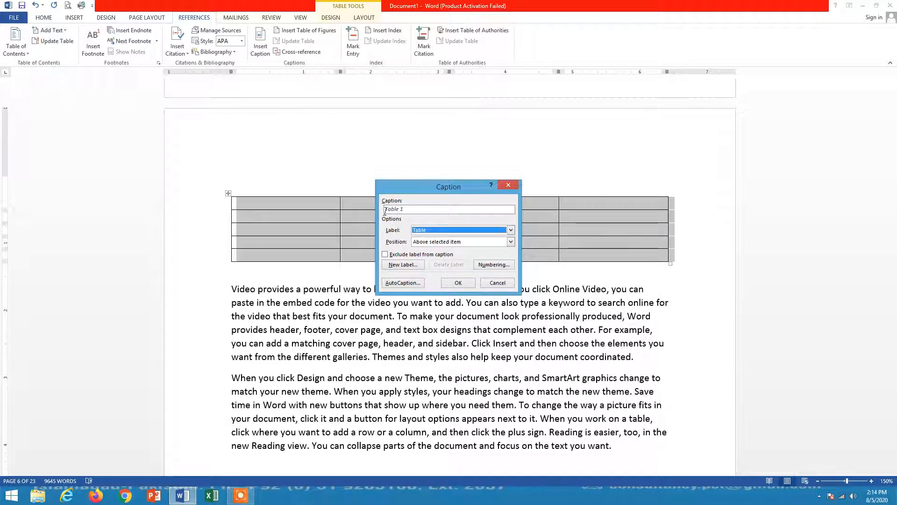
- Complete the first table's caption as "Table 1: Co-relation", positioned above the selected item, and insert it
click(409, 210)
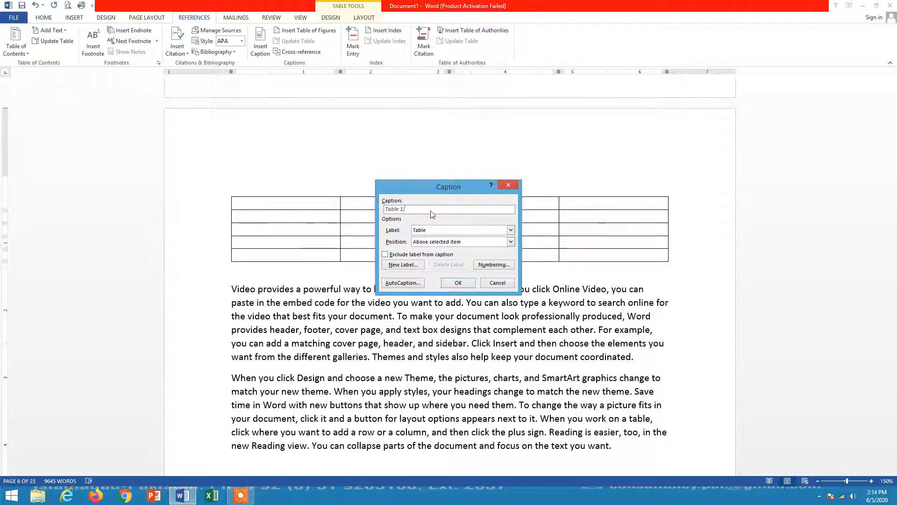
text(: Co-relation)
click(510, 241)
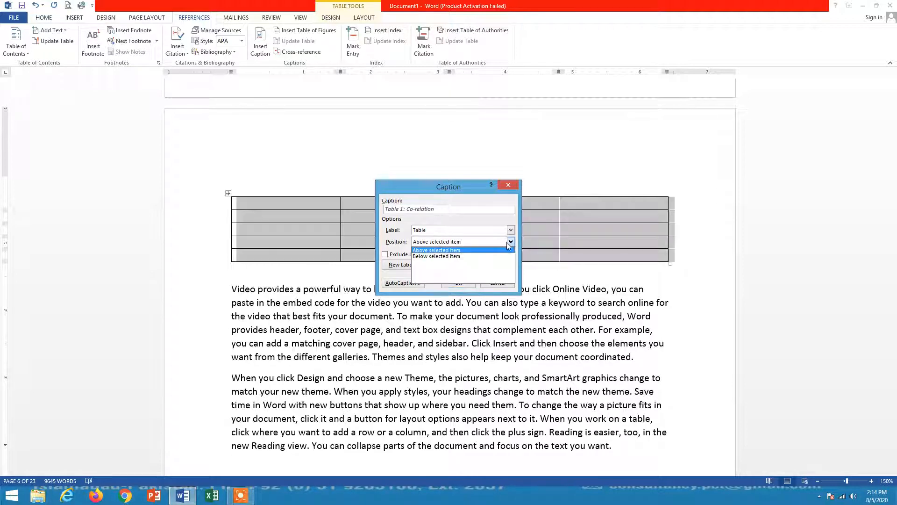
click(469, 250)
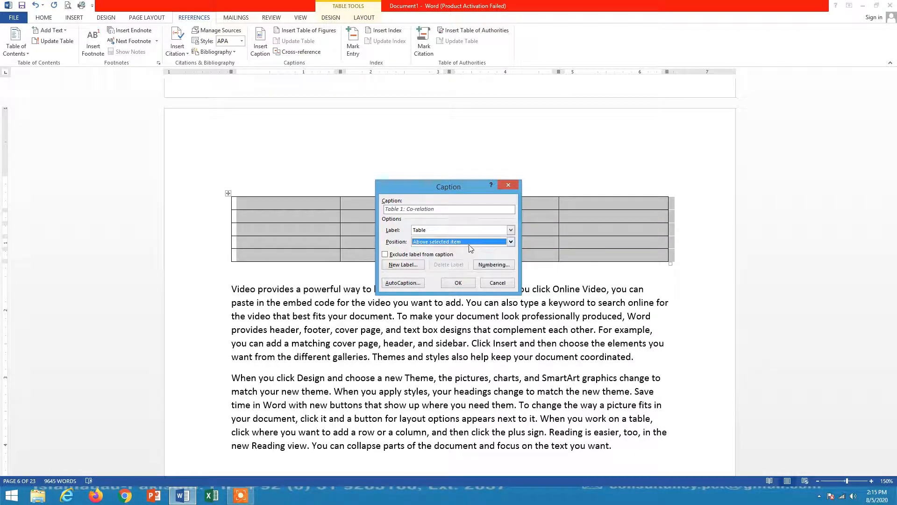
click(459, 282)
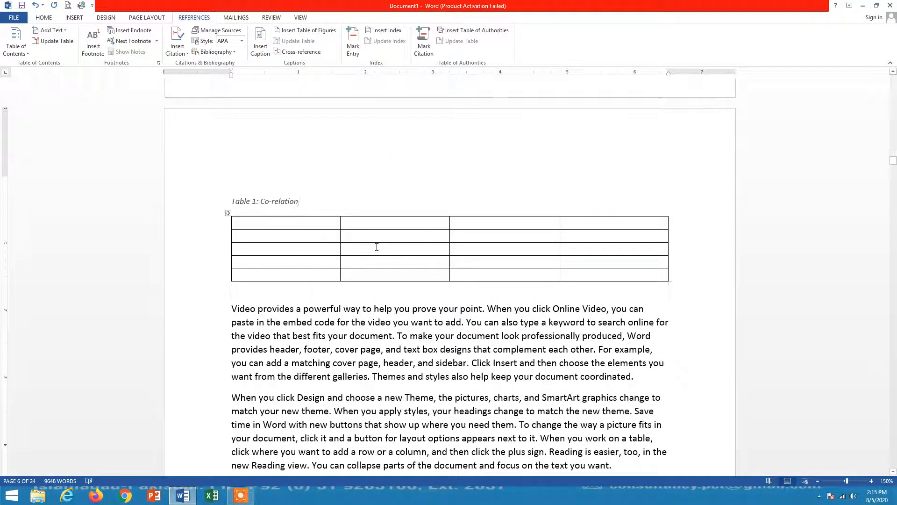
- Insert the caption "Table 2: xyz" above the six-column table that follows Table 1
scroll(384, 219, down, 5)
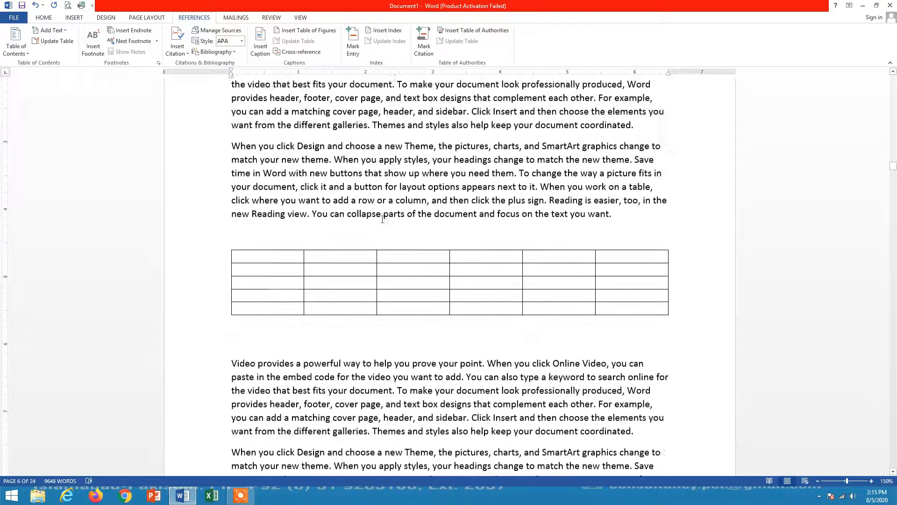
scroll(383, 220, up, 1)
click(228, 262)
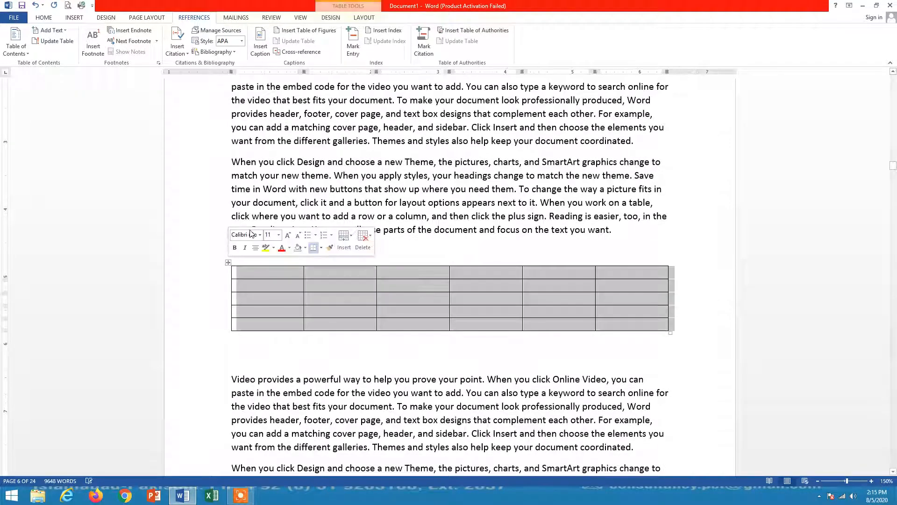
click(260, 43)
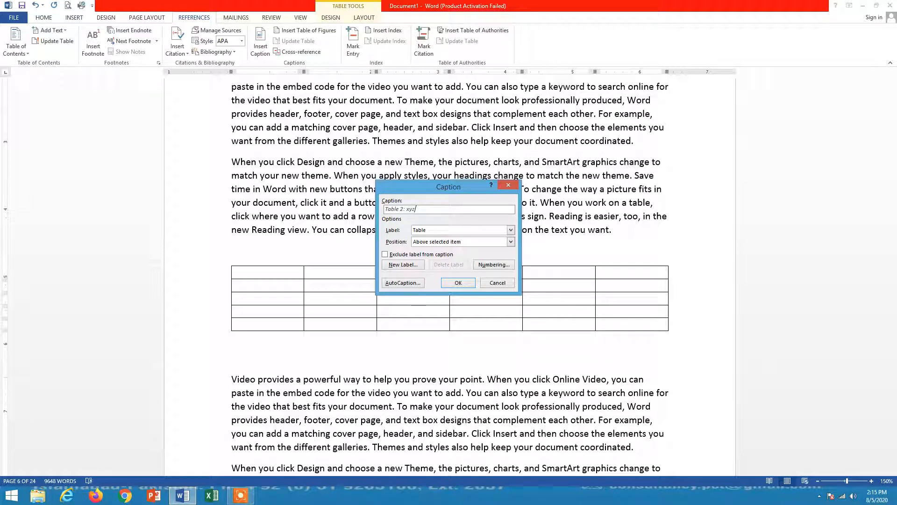
click(451, 282)
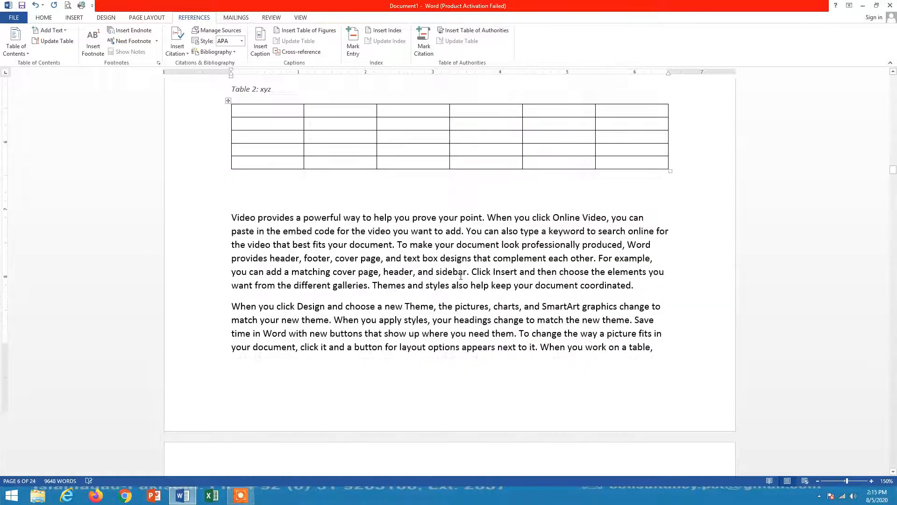
- Insert the caption "Table 3: abc" above the next uncaptioned four-column table
scroll(420, 263, down, 20)
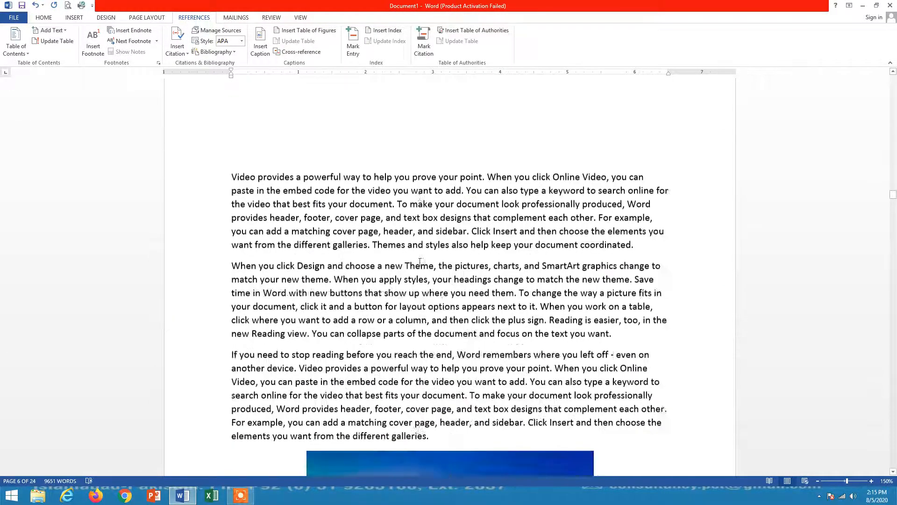
scroll(418, 262, down, 20)
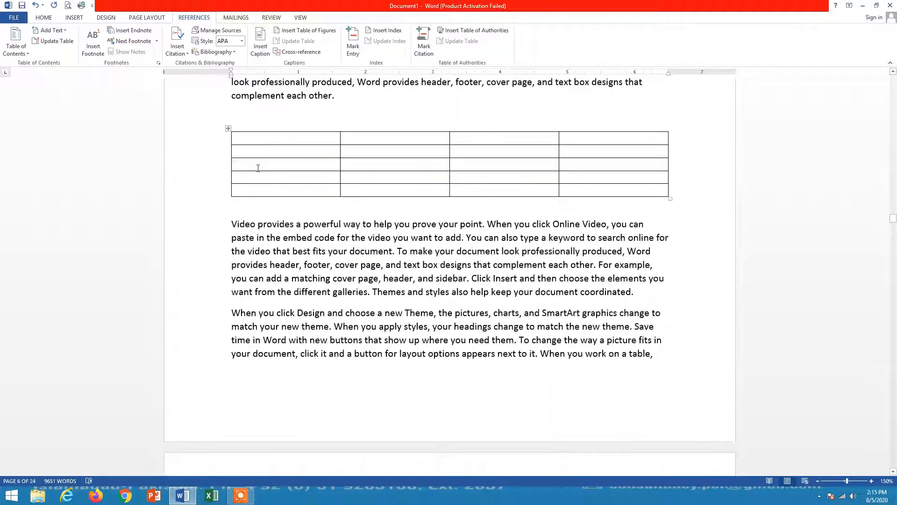
click(228, 128)
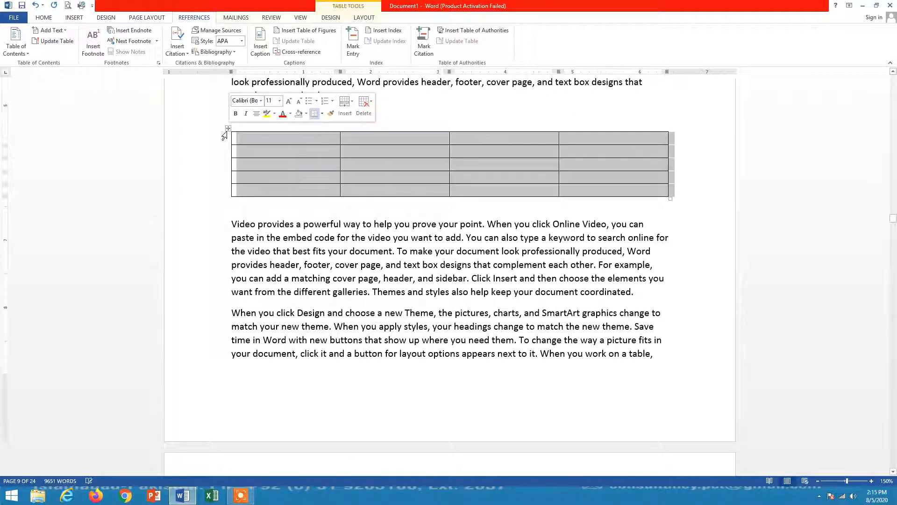
click(258, 43)
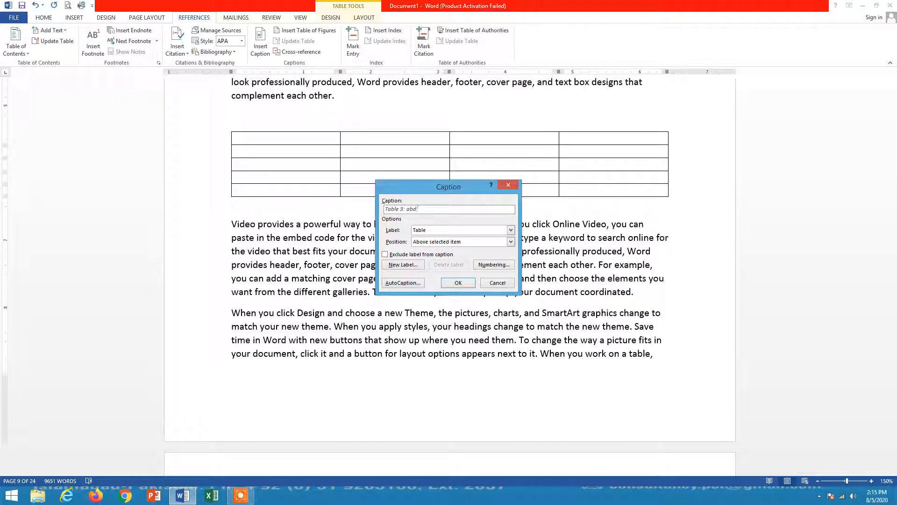
click(452, 286)
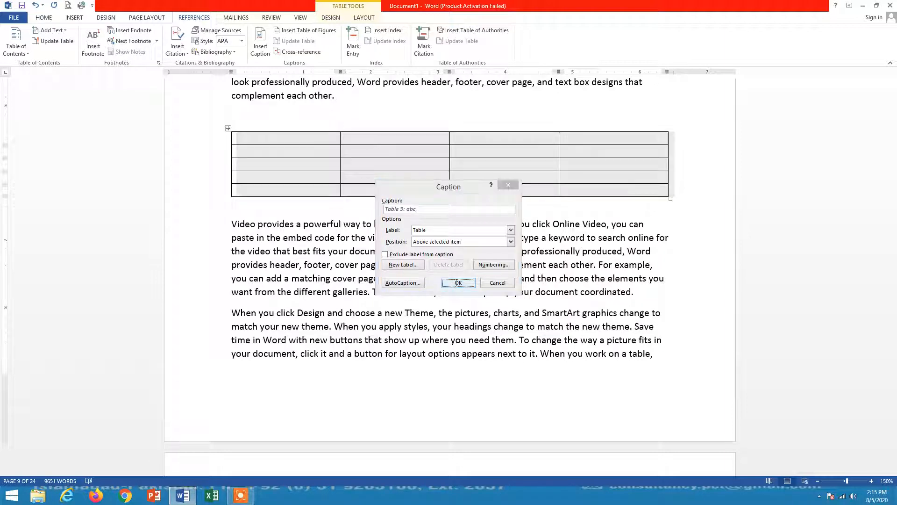
- Insert the caption "Table 4: Alpha" above the six-column table that follows Table 3
scroll(394, 243, down, 3)
scroll(318, 241, down, 4)
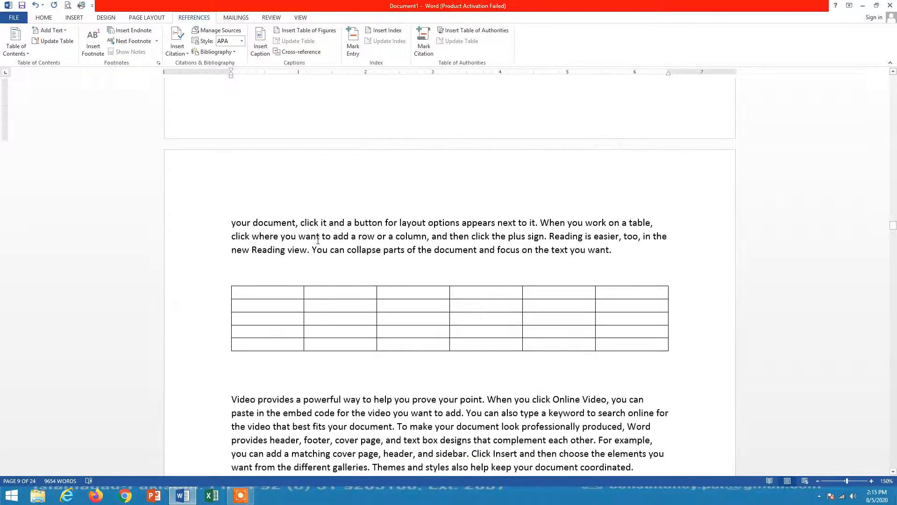
click(228, 283)
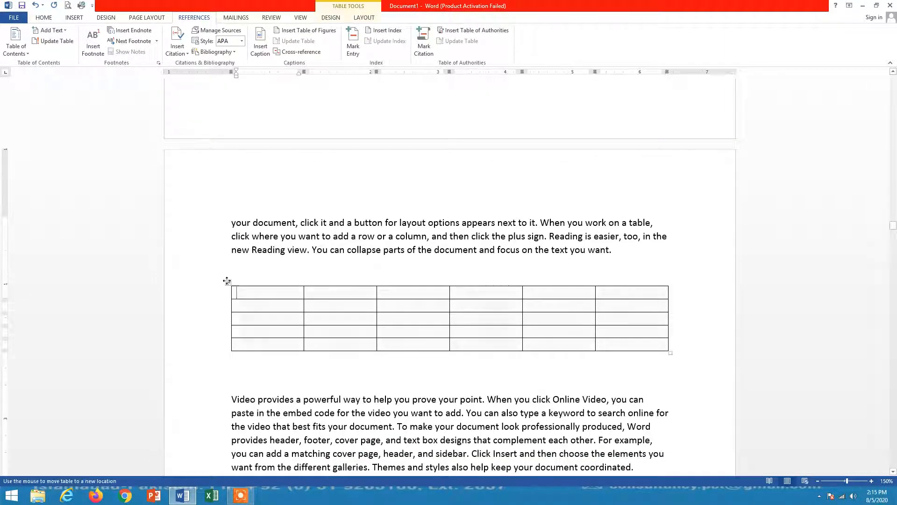
click(262, 50)
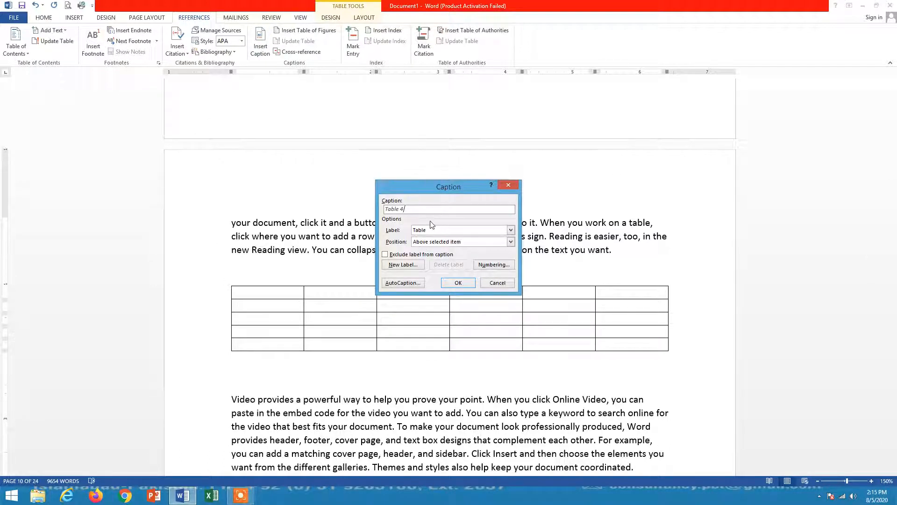
text(:)
key(BackSpace)
text(Alpha)
click(457, 282)
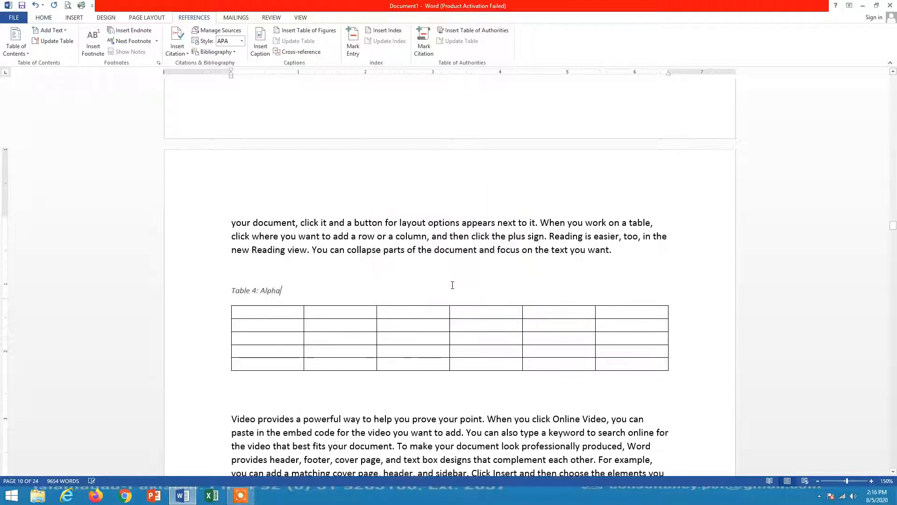
- Insert the caption "Table 5: Value of Beta" above the four-column table on the page 12 text
scroll(466, 272, down, 15)
scroll(451, 282, down, 15)
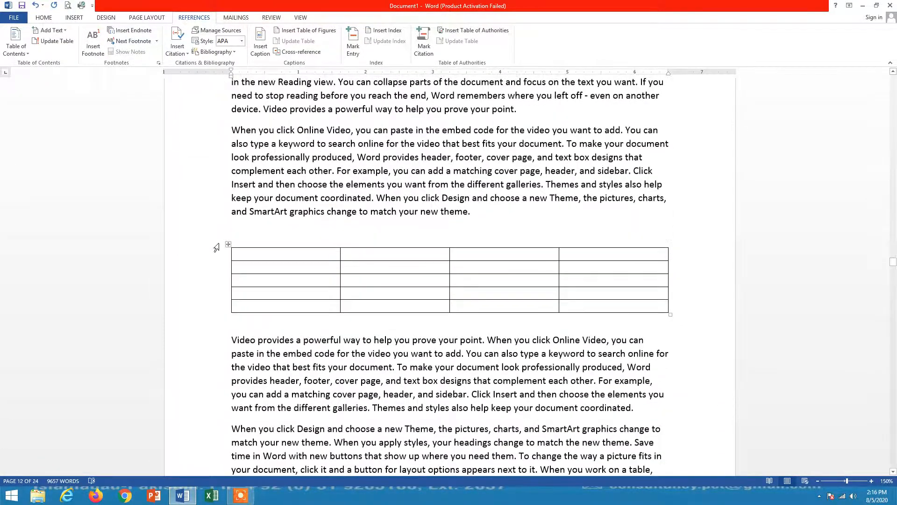
click(233, 244)
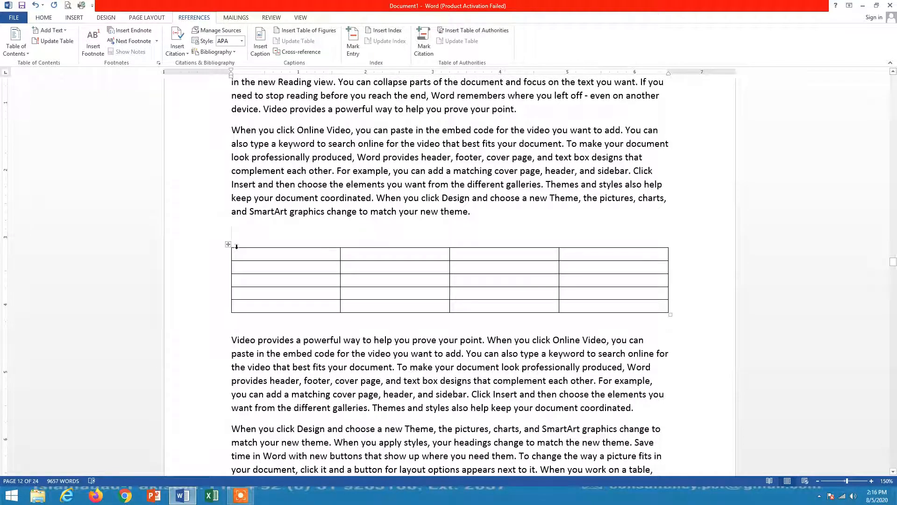
click(234, 245)
click(228, 244)
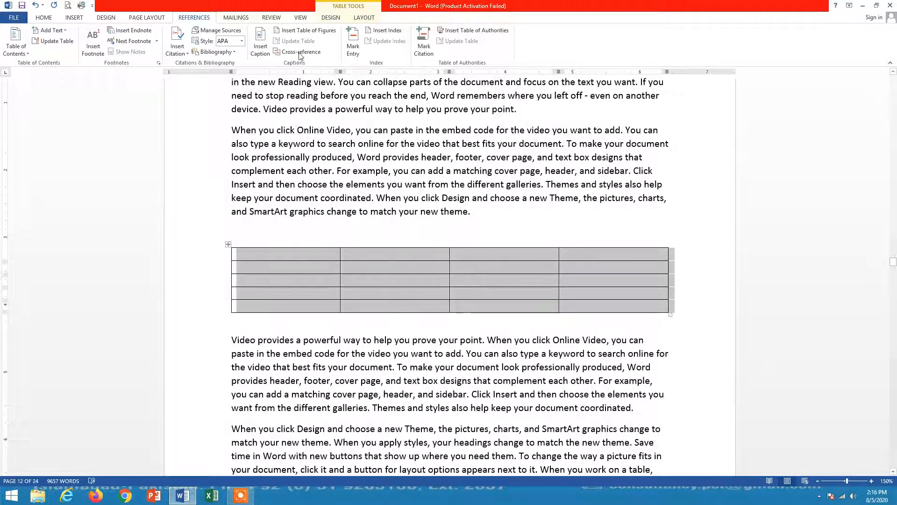
click(261, 41)
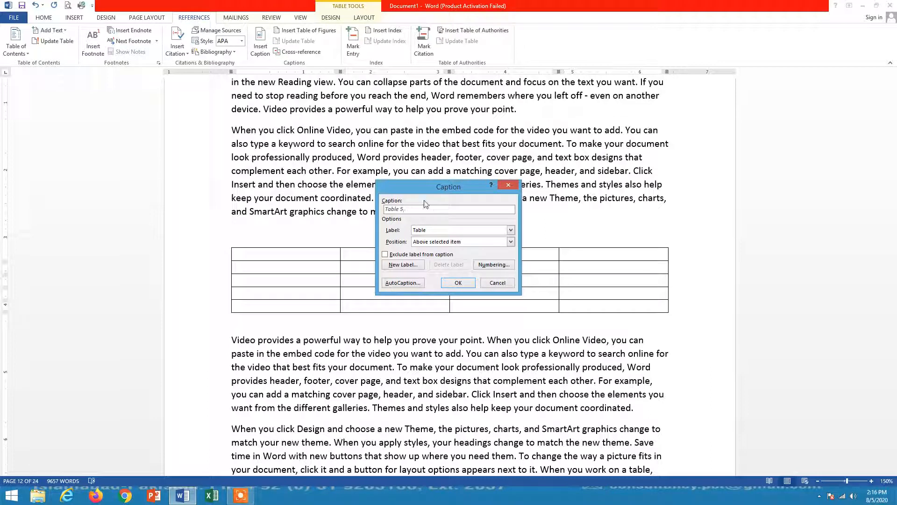
text(: Value of Beta)
click(455, 282)
- Insert the caption "Table 6: Value of R2" above the six-column table that follows Table 5 on page 12
scroll(367, 280, down, 4)
scroll(368, 280, down, 5)
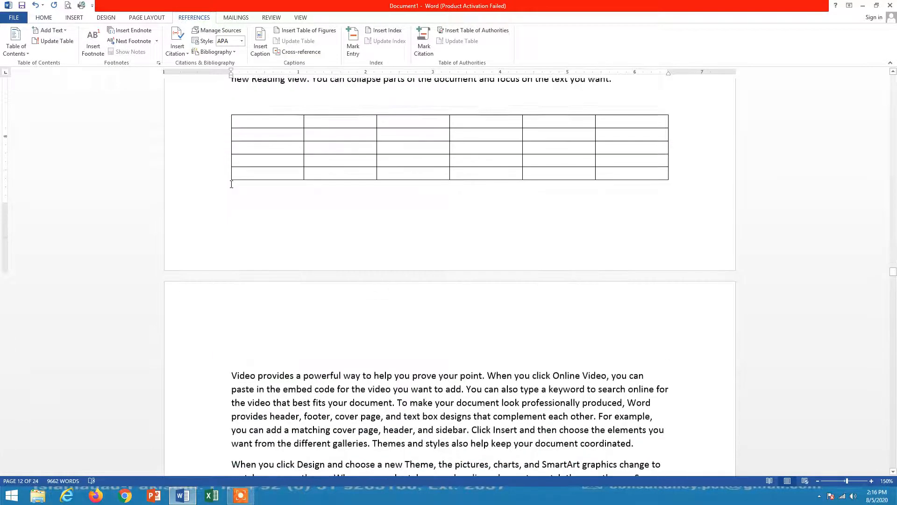
click(230, 111)
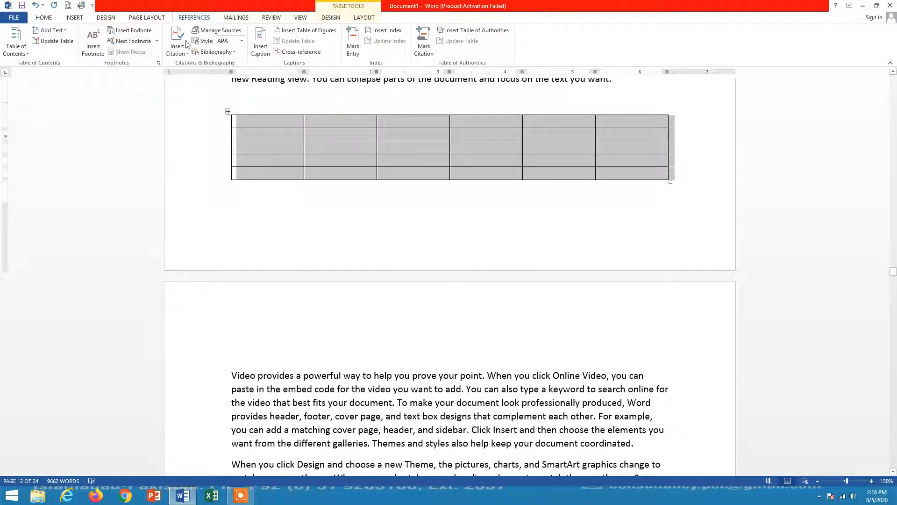
click(260, 45)
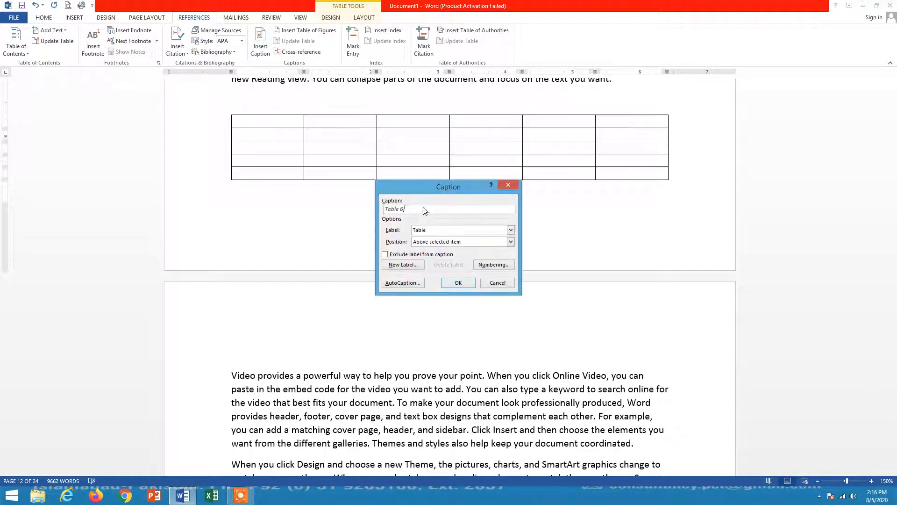
text(: Val)
text(ue of  R2)
click(458, 283)
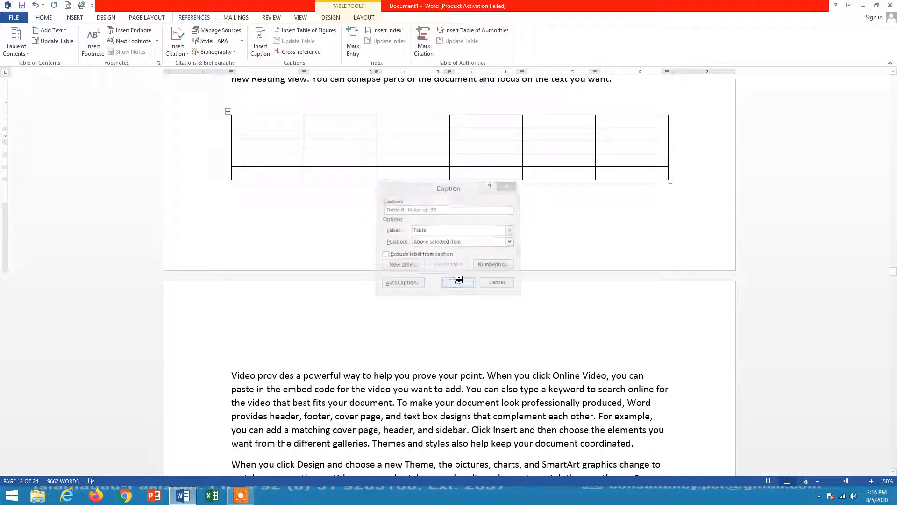
- Insert the caption "Table 7: Final Result" above the six-column table on page 14, below the White Mountain figure's text
scroll(397, 274, down, 3)
scroll(398, 272, down, 20)
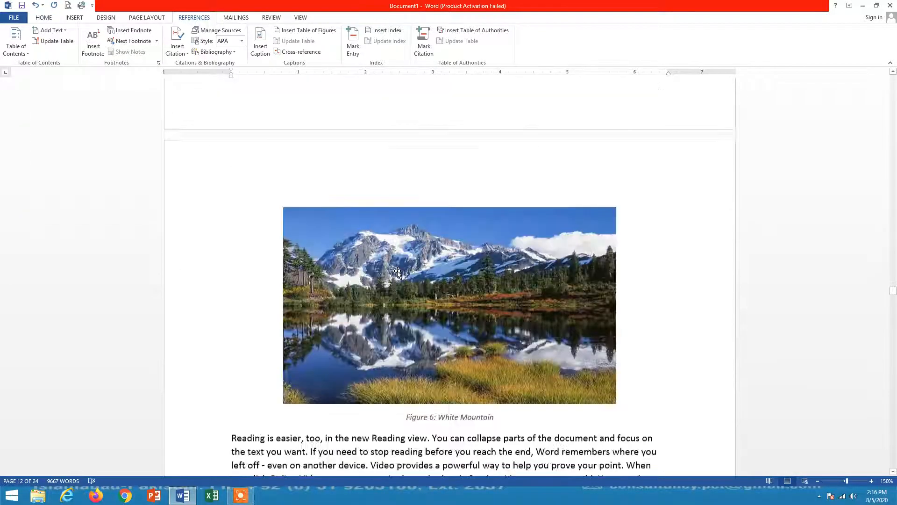
scroll(399, 271, up, 3)
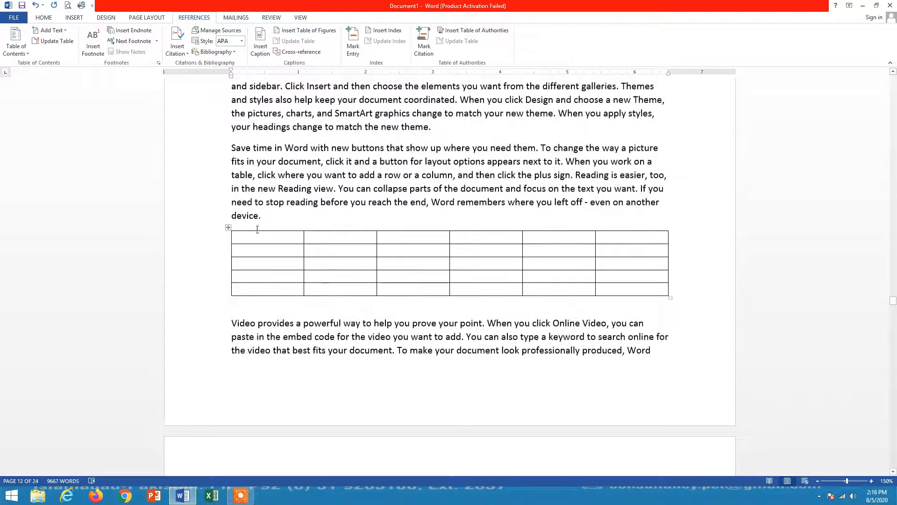
click(228, 228)
click(260, 45)
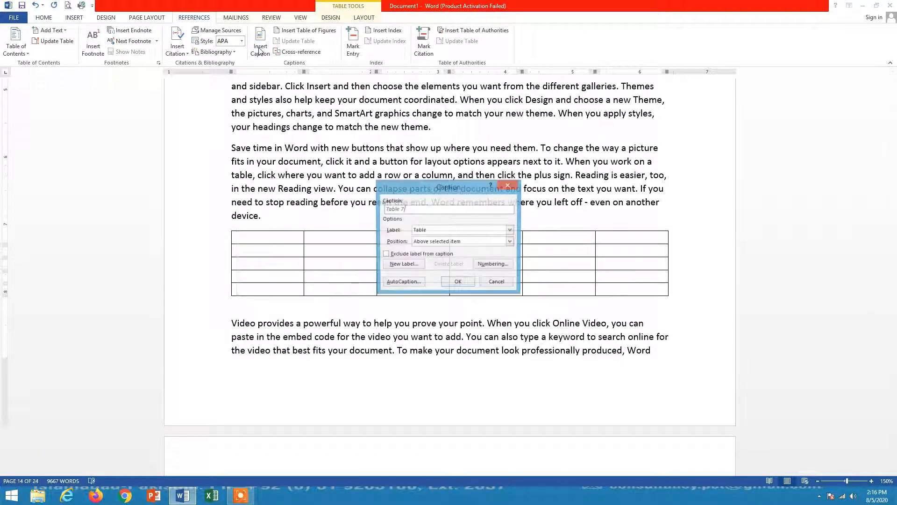
text(:)
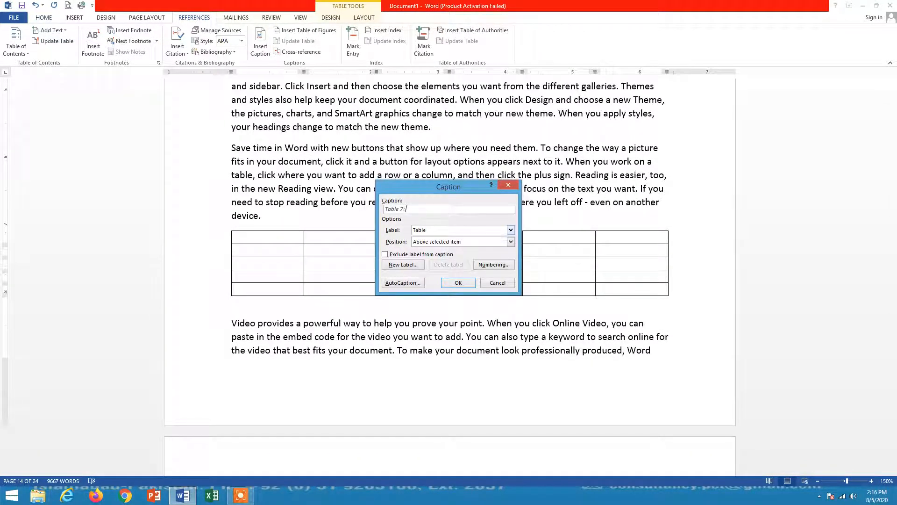
text( Final Result)
click(465, 282)
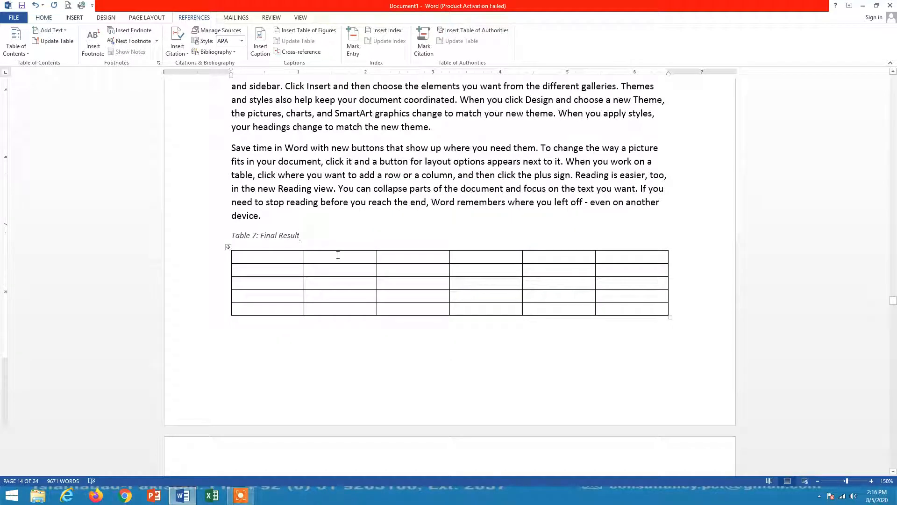
- Insert a table of figures under the "List of Tables:" heading on page 2, using the Table caption label and Formal format
scroll(338, 255, up, 3)
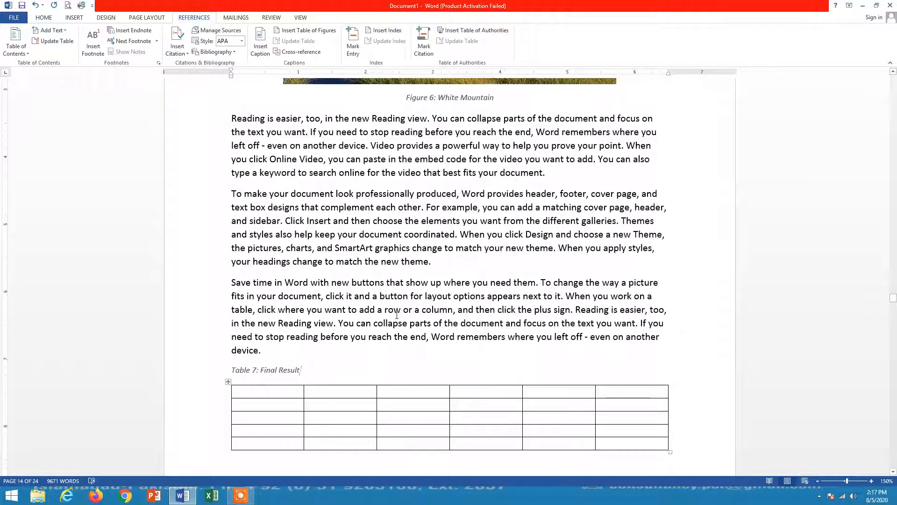
scroll(397, 316, up, 10)
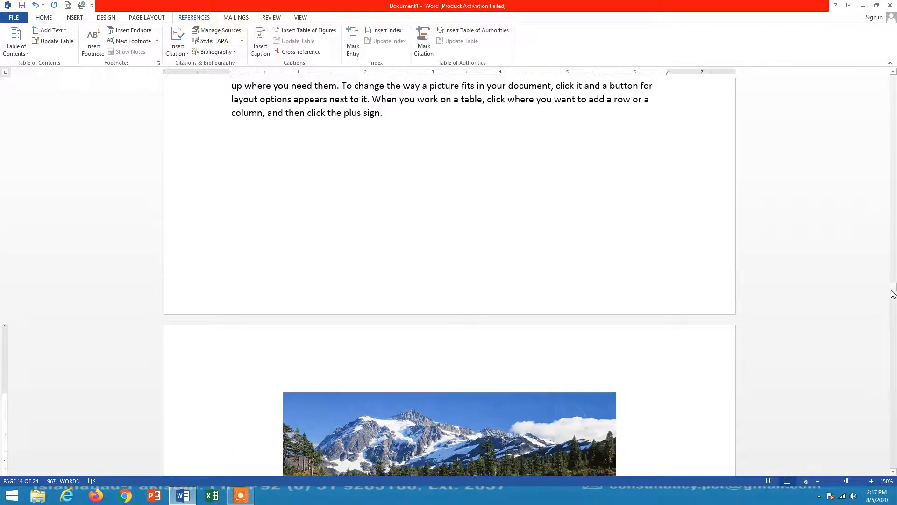
drag(893, 290, 893, 89)
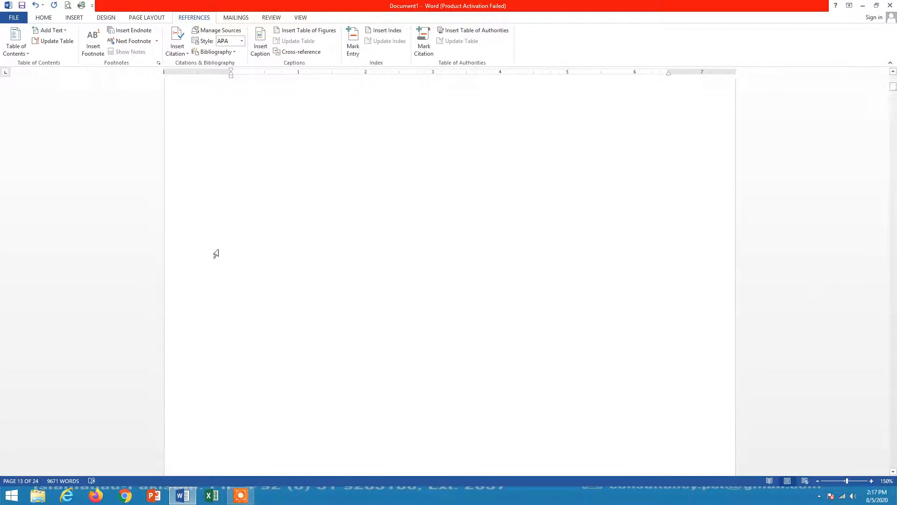
scroll(469, 227, down, 4)
scroll(469, 227, down, 3)
scroll(468, 228, up, 8)
scroll(469, 228, up, 3)
scroll(401, 256, down, 8)
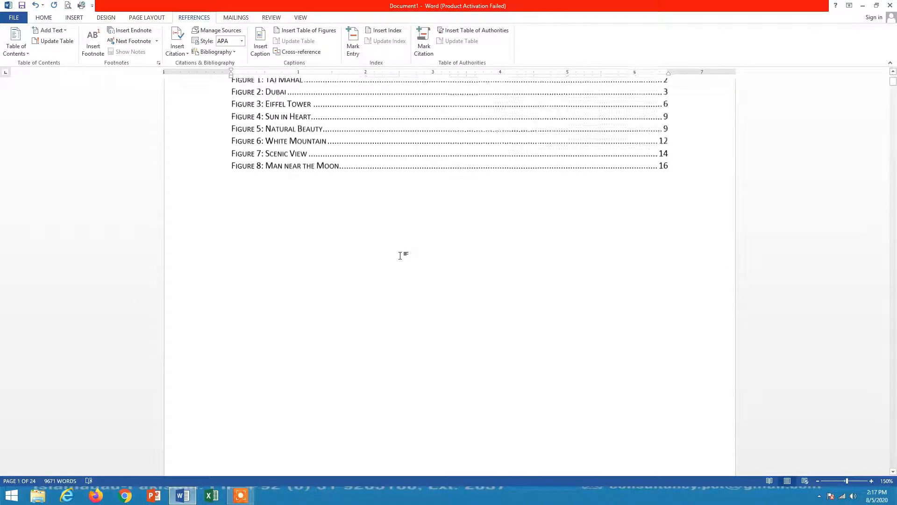
click(253, 307)
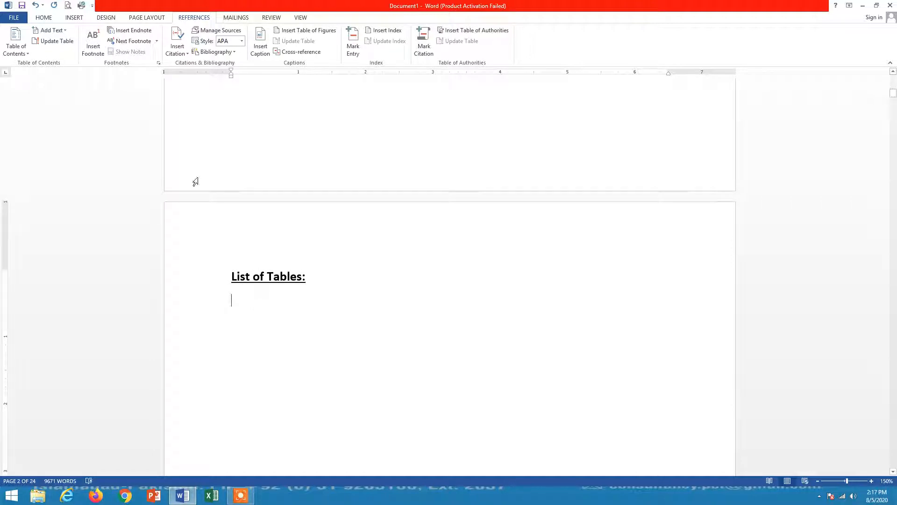
click(305, 33)
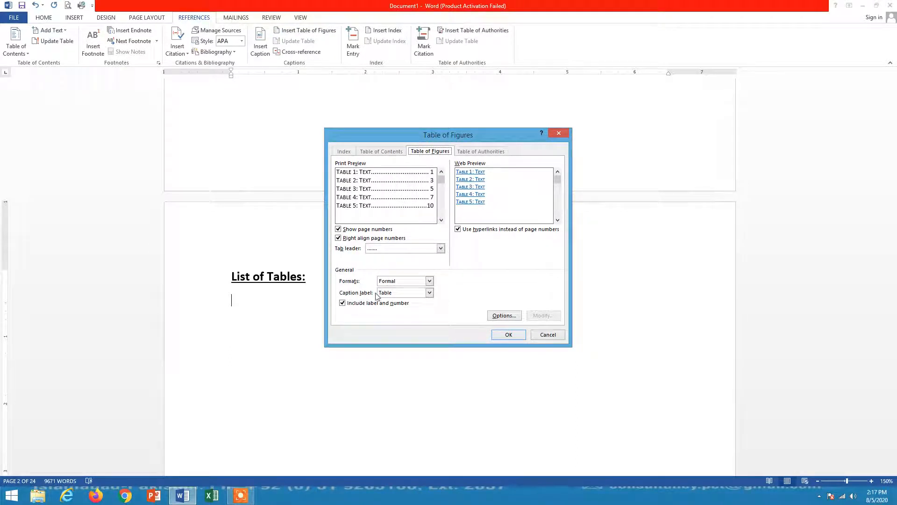
click(401, 293)
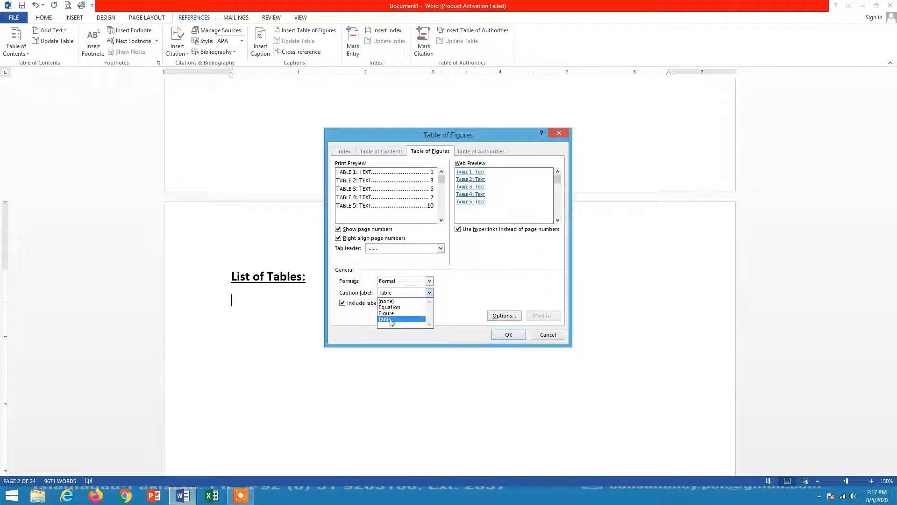
click(395, 319)
click(415, 282)
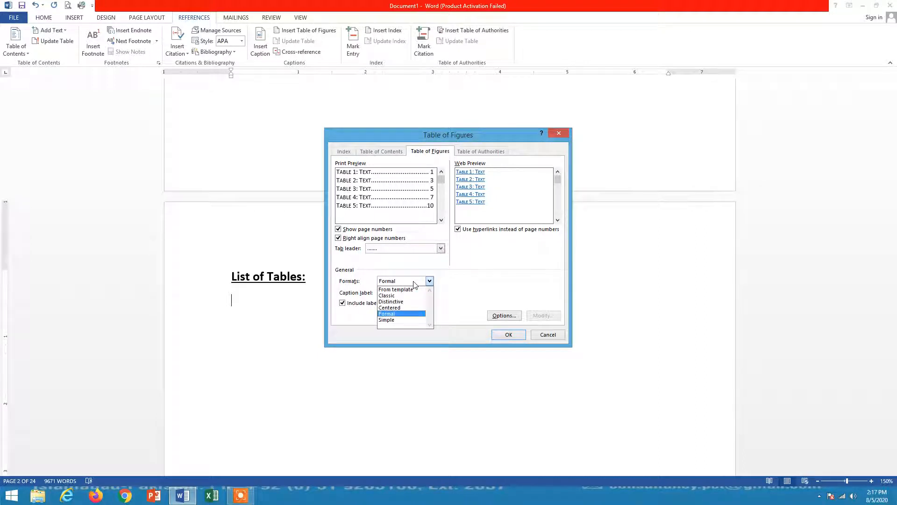
click(408, 313)
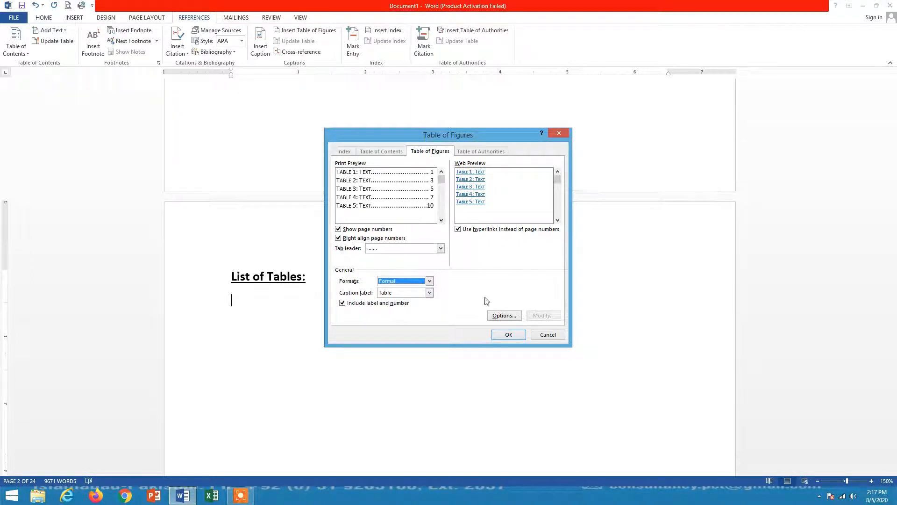
click(509, 334)
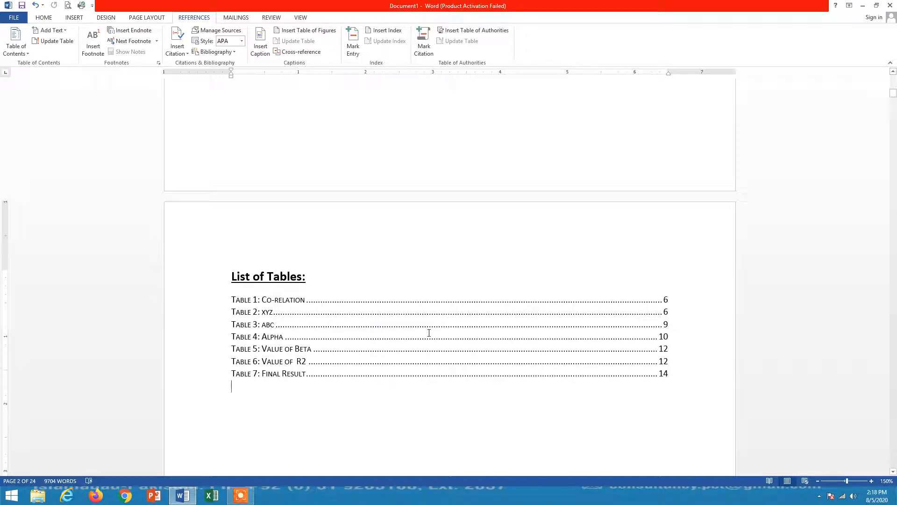
- Follow the "Table 5: Value of Beta" entry's link to its table and return to the list of tables
ctrl+click(279, 352)
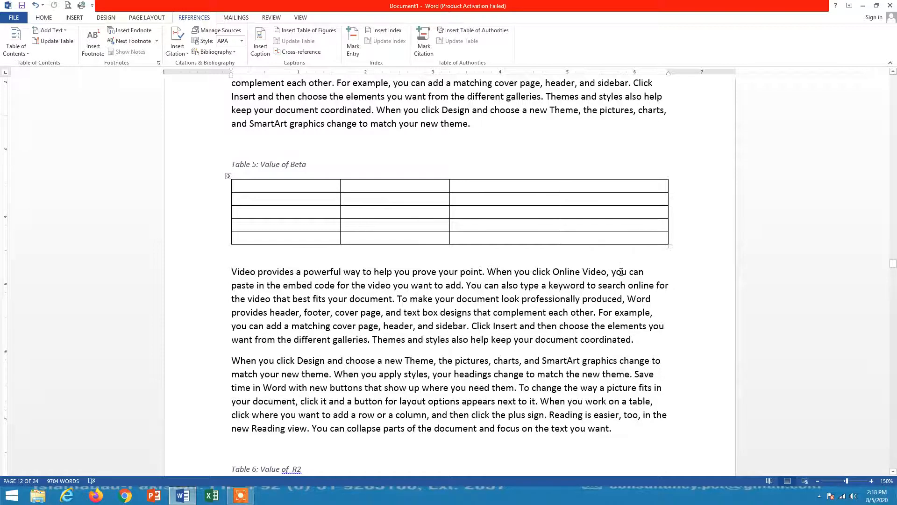
drag(893, 265, 895, 89)
scroll(487, 270, down, 5)
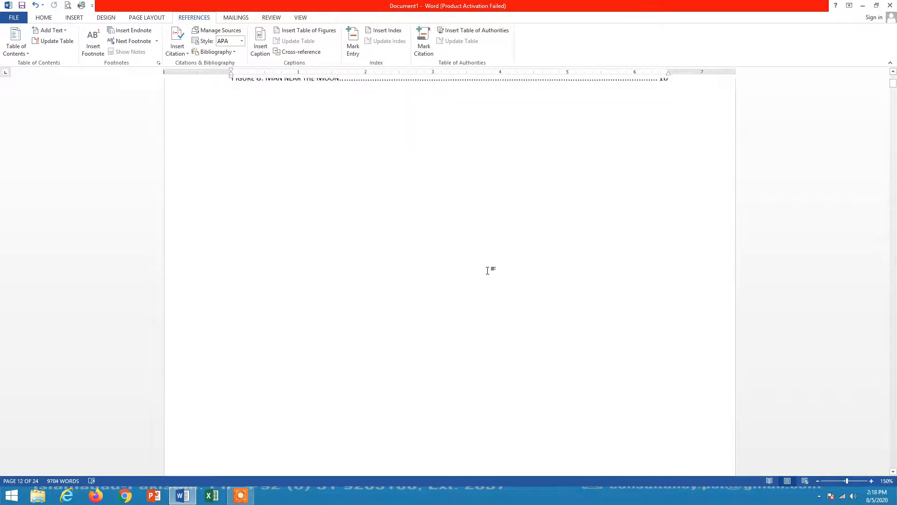
scroll(488, 271, down, 10)
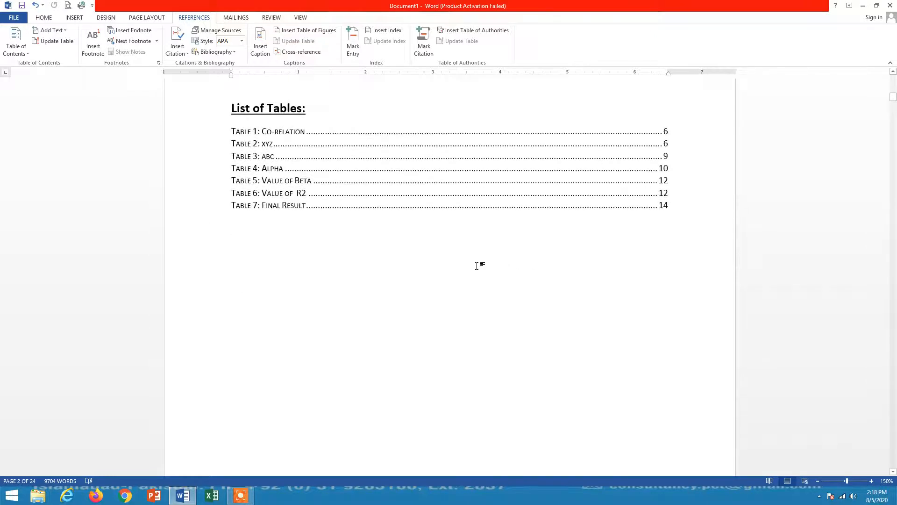
scroll(477, 265, up, 5)
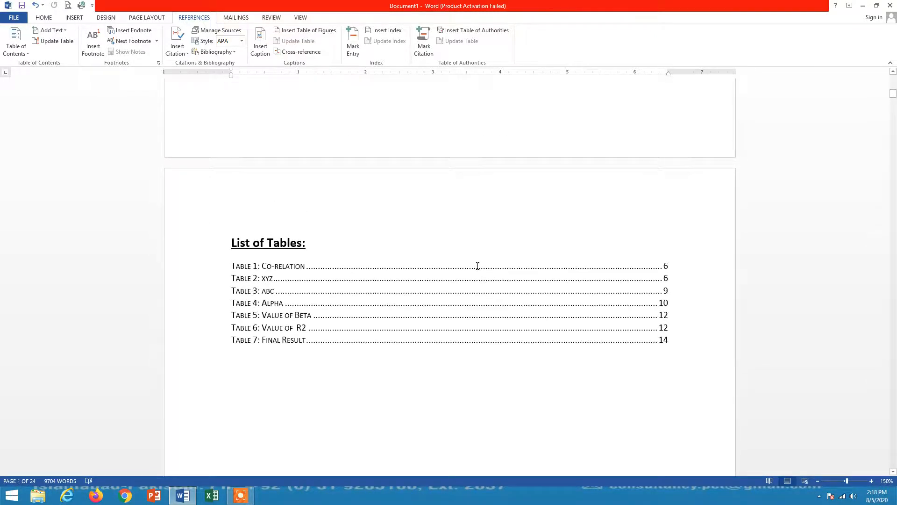